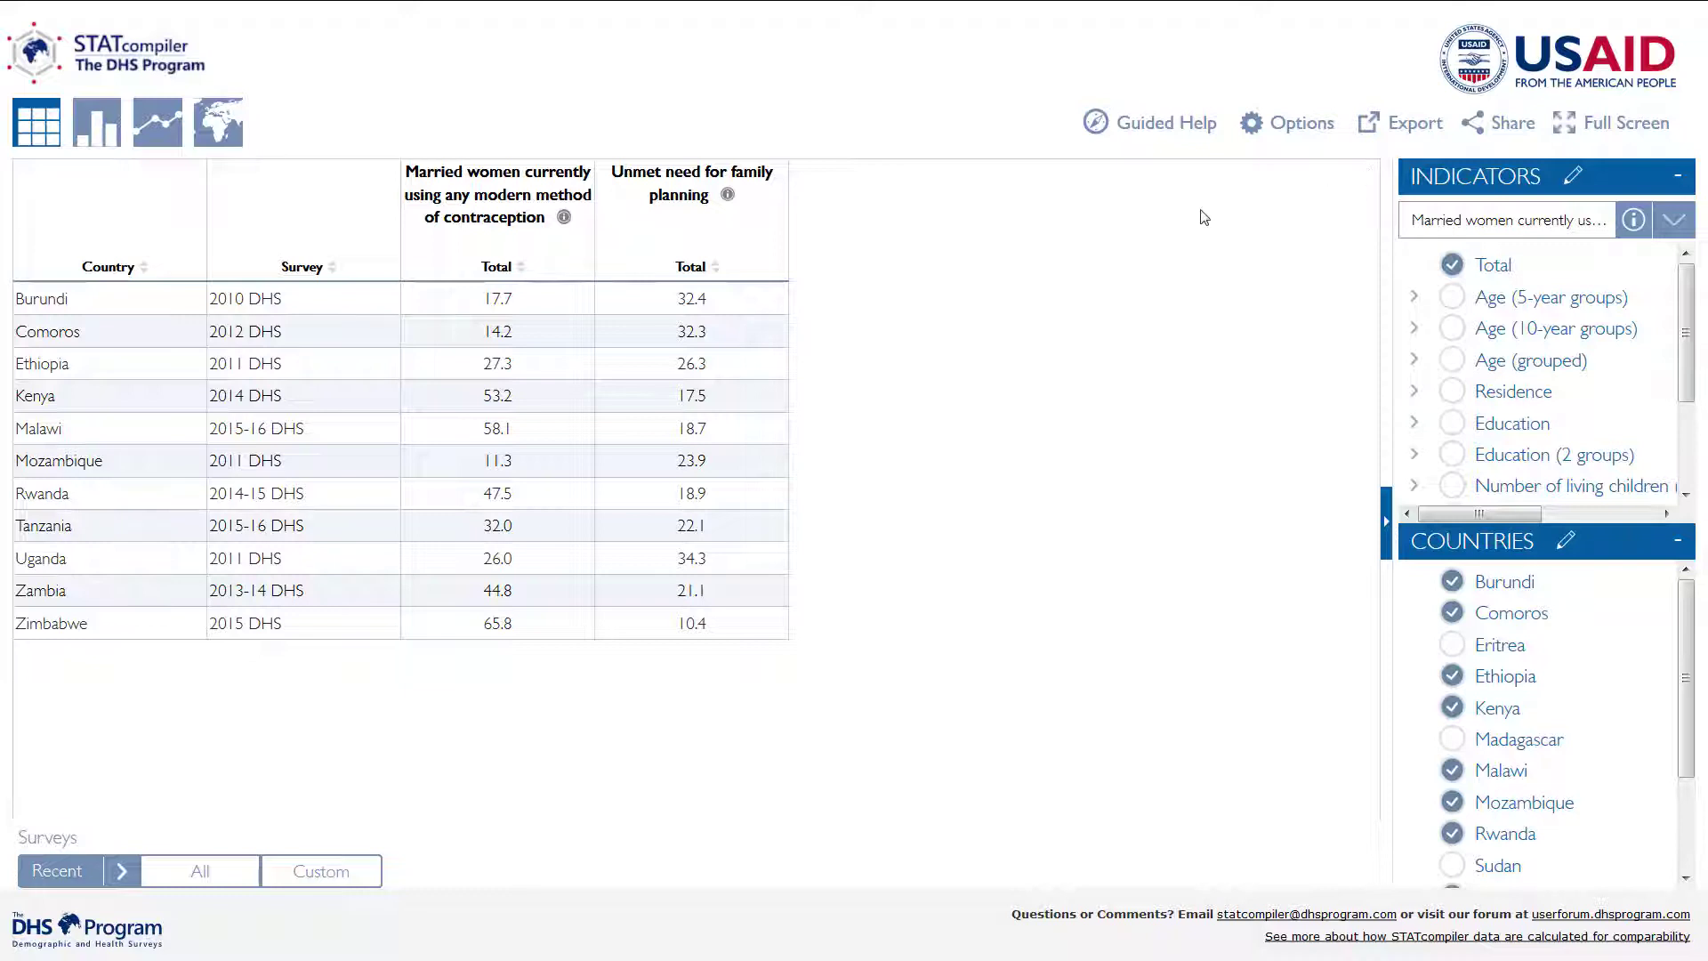
# Chart modern contraceptive use for the eleven countries as bars and check the selected indicator.
pyautogui.click(85, 132)
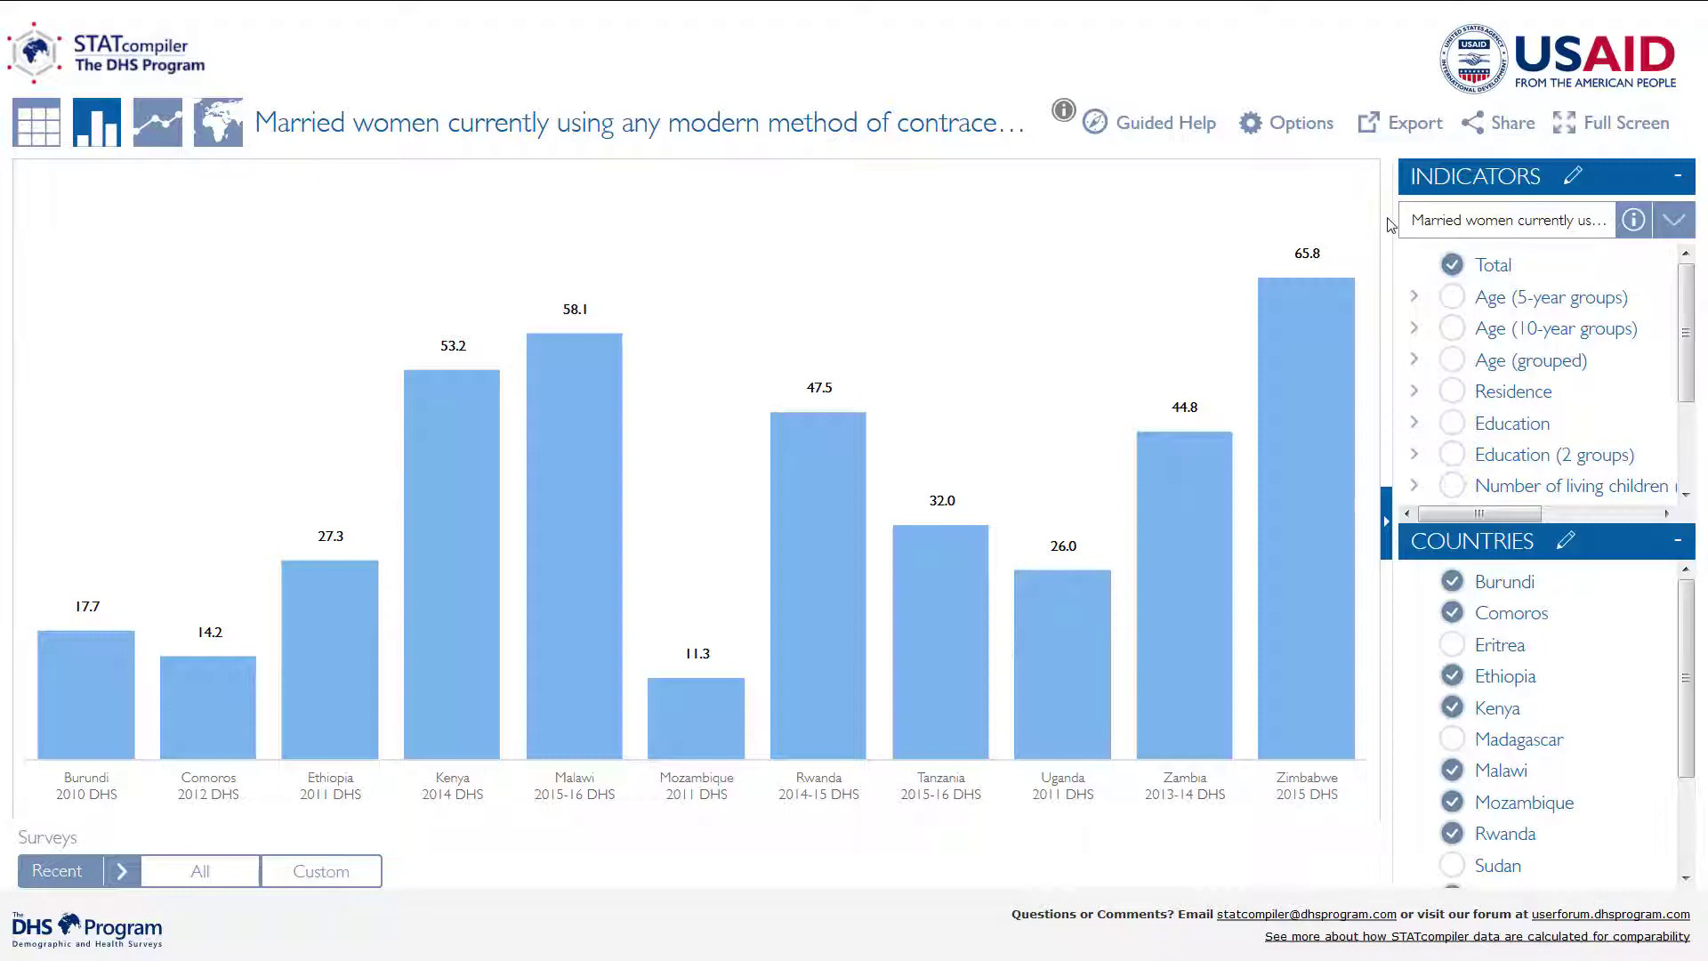
pyautogui.click(1676, 222)
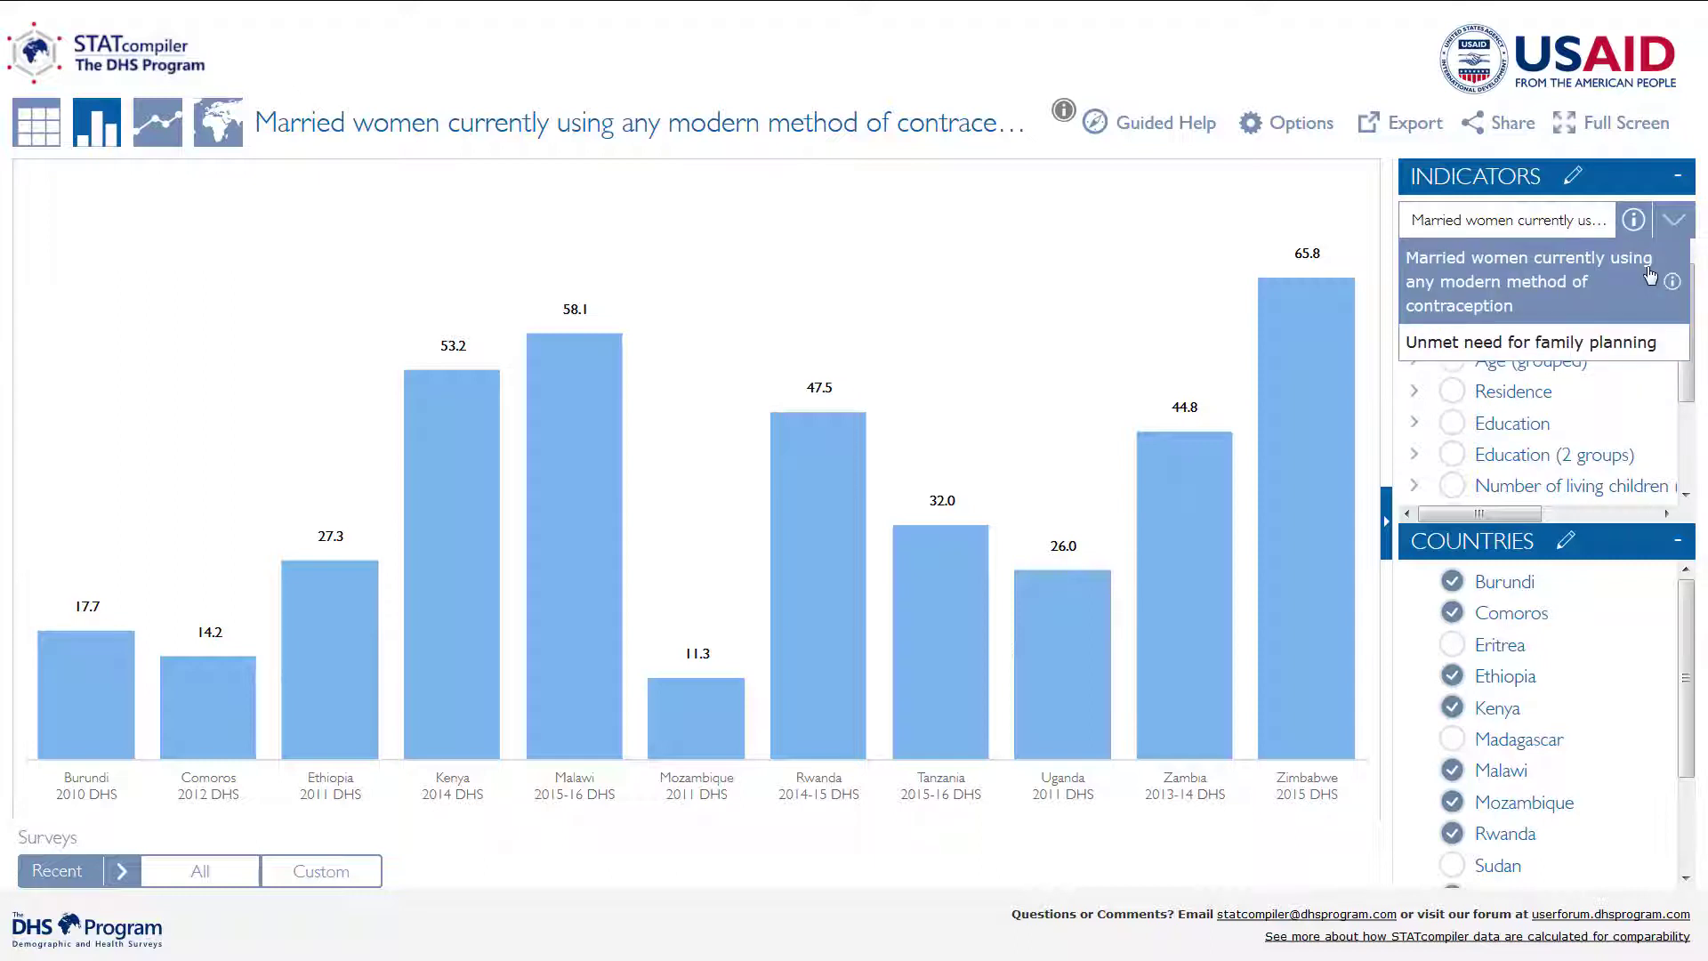
pyautogui.click(1672, 225)
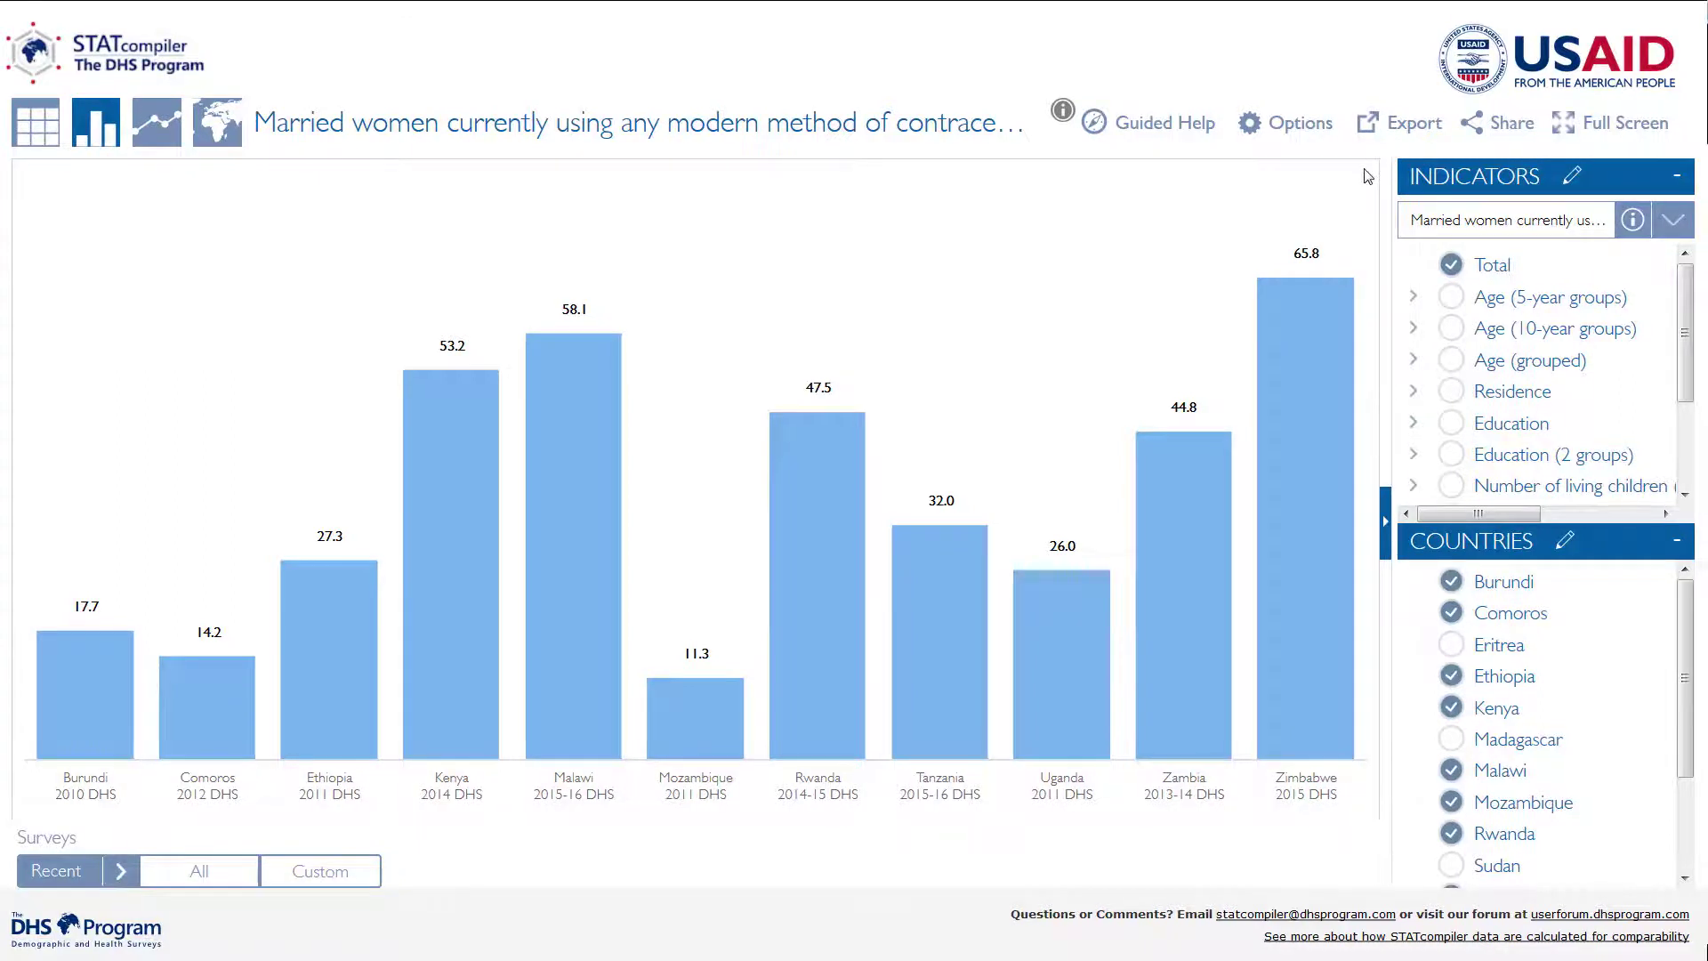
# Swap the Total breakdown for Education levels, then review the chart's display and export options.
pyautogui.click(1449, 264)
pyautogui.click(1455, 427)
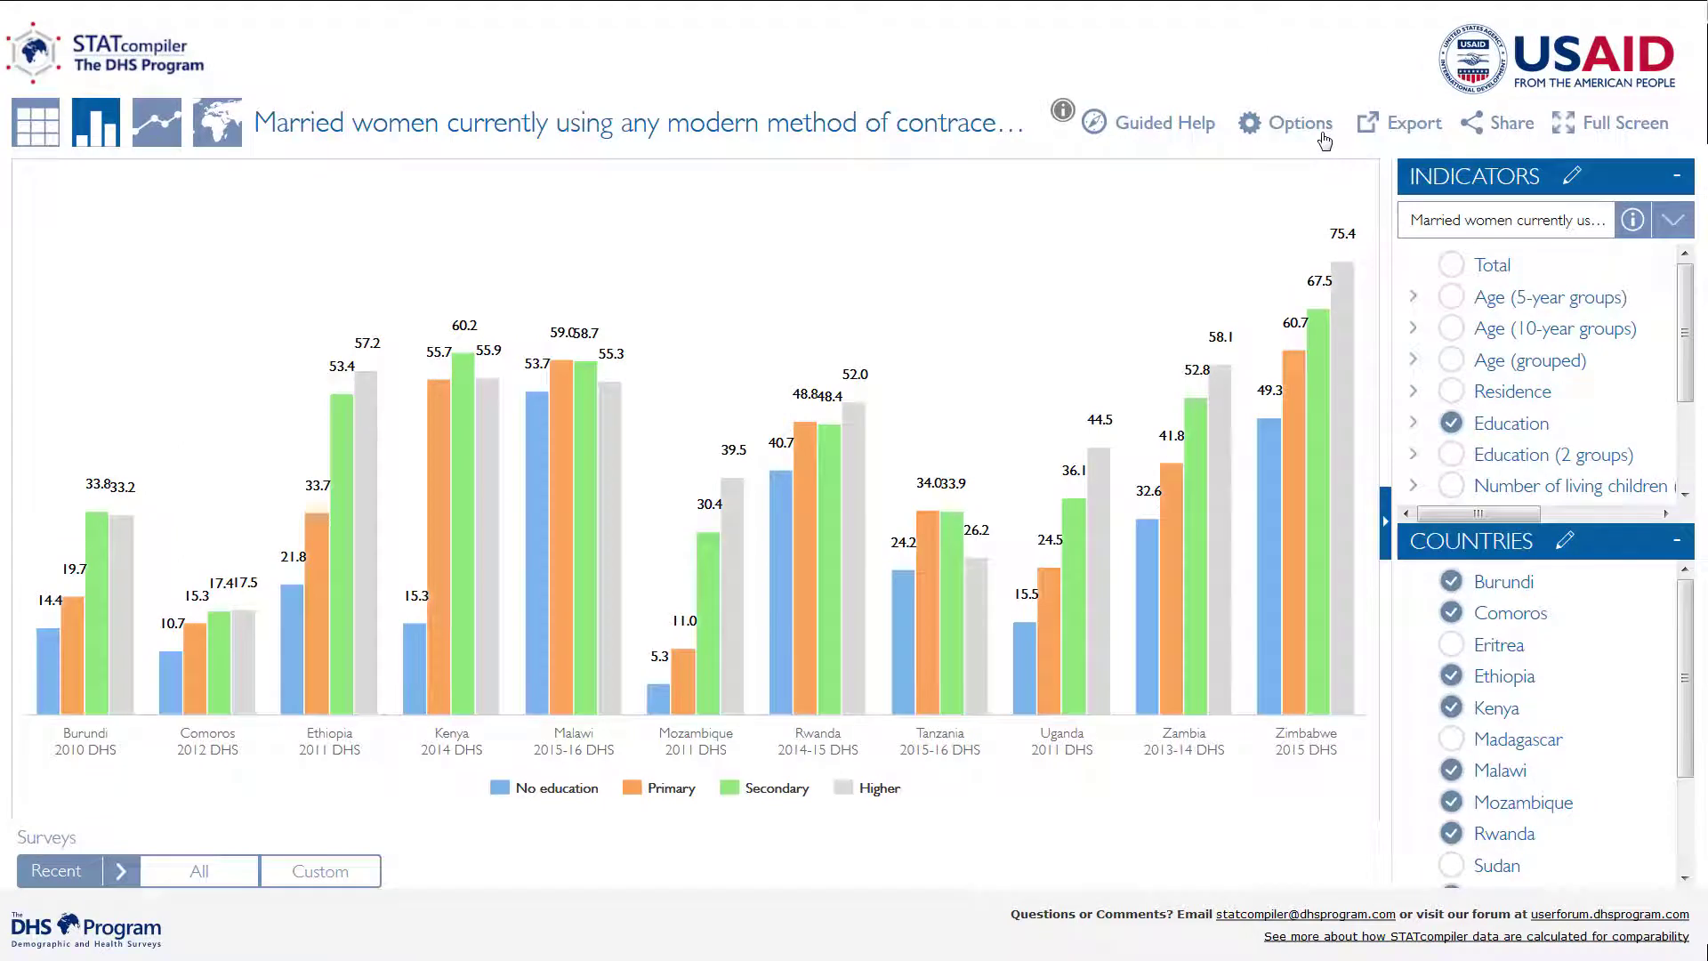
pyautogui.click(1326, 140)
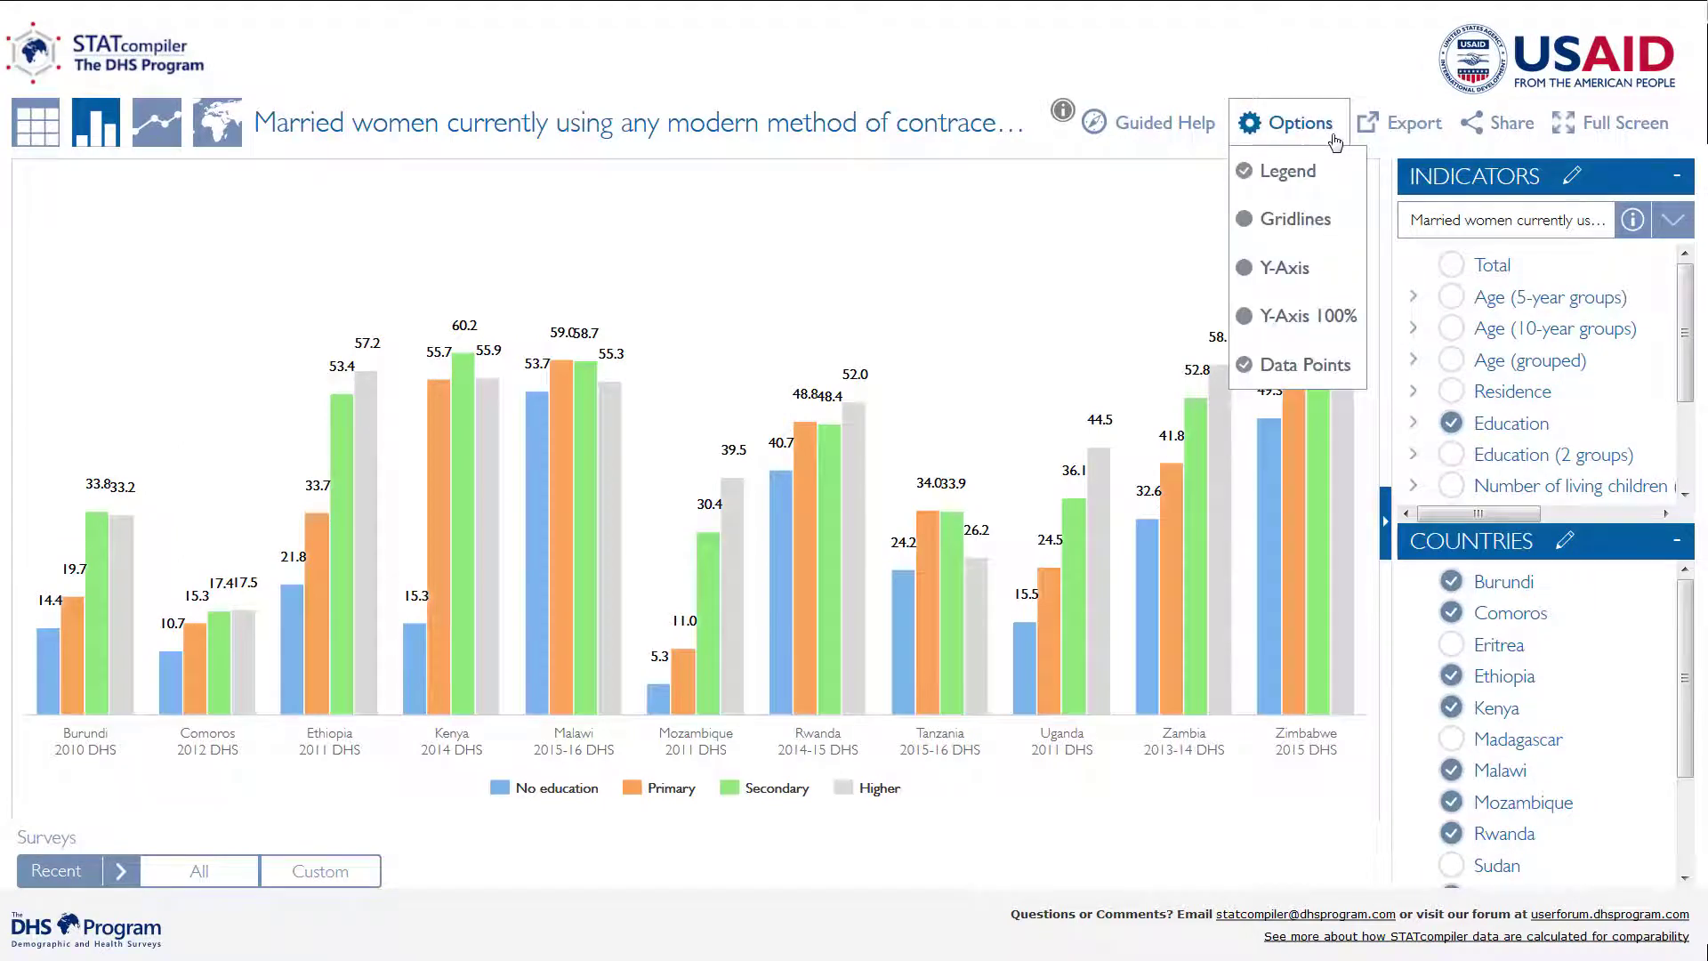
pyautogui.click(1296, 218)
pyautogui.click(1438, 129)
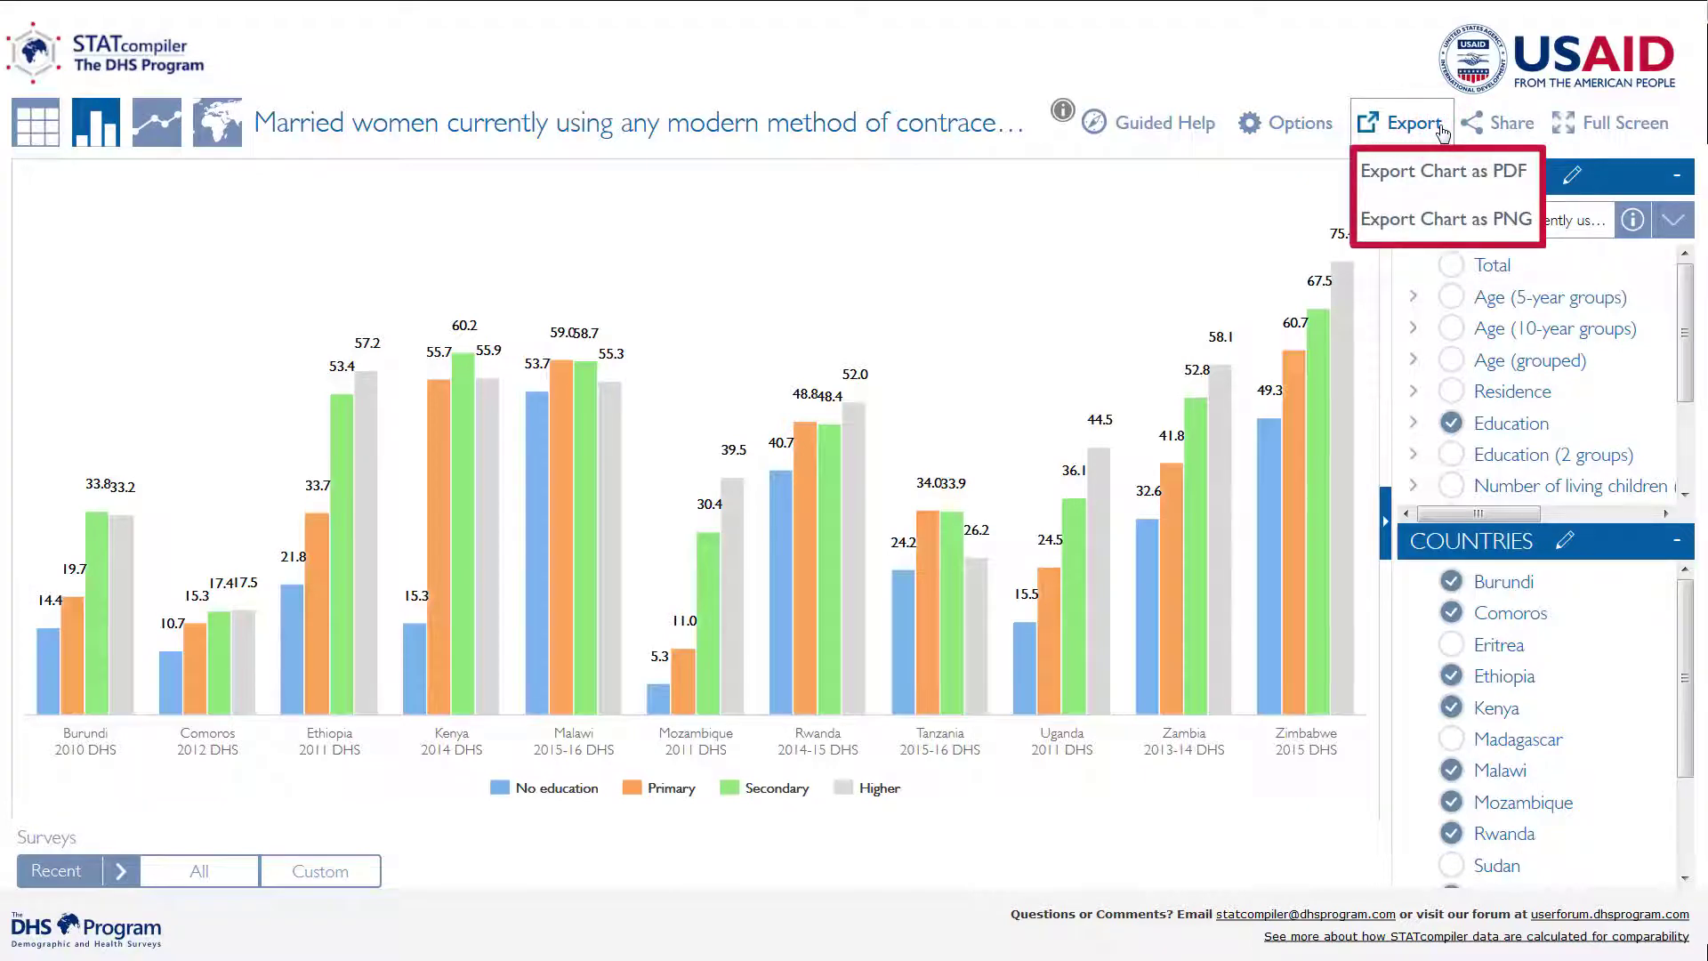
# Preview the chart as a PDF export with an enlarged title, then close the preview.
pyautogui.click(1434, 175)
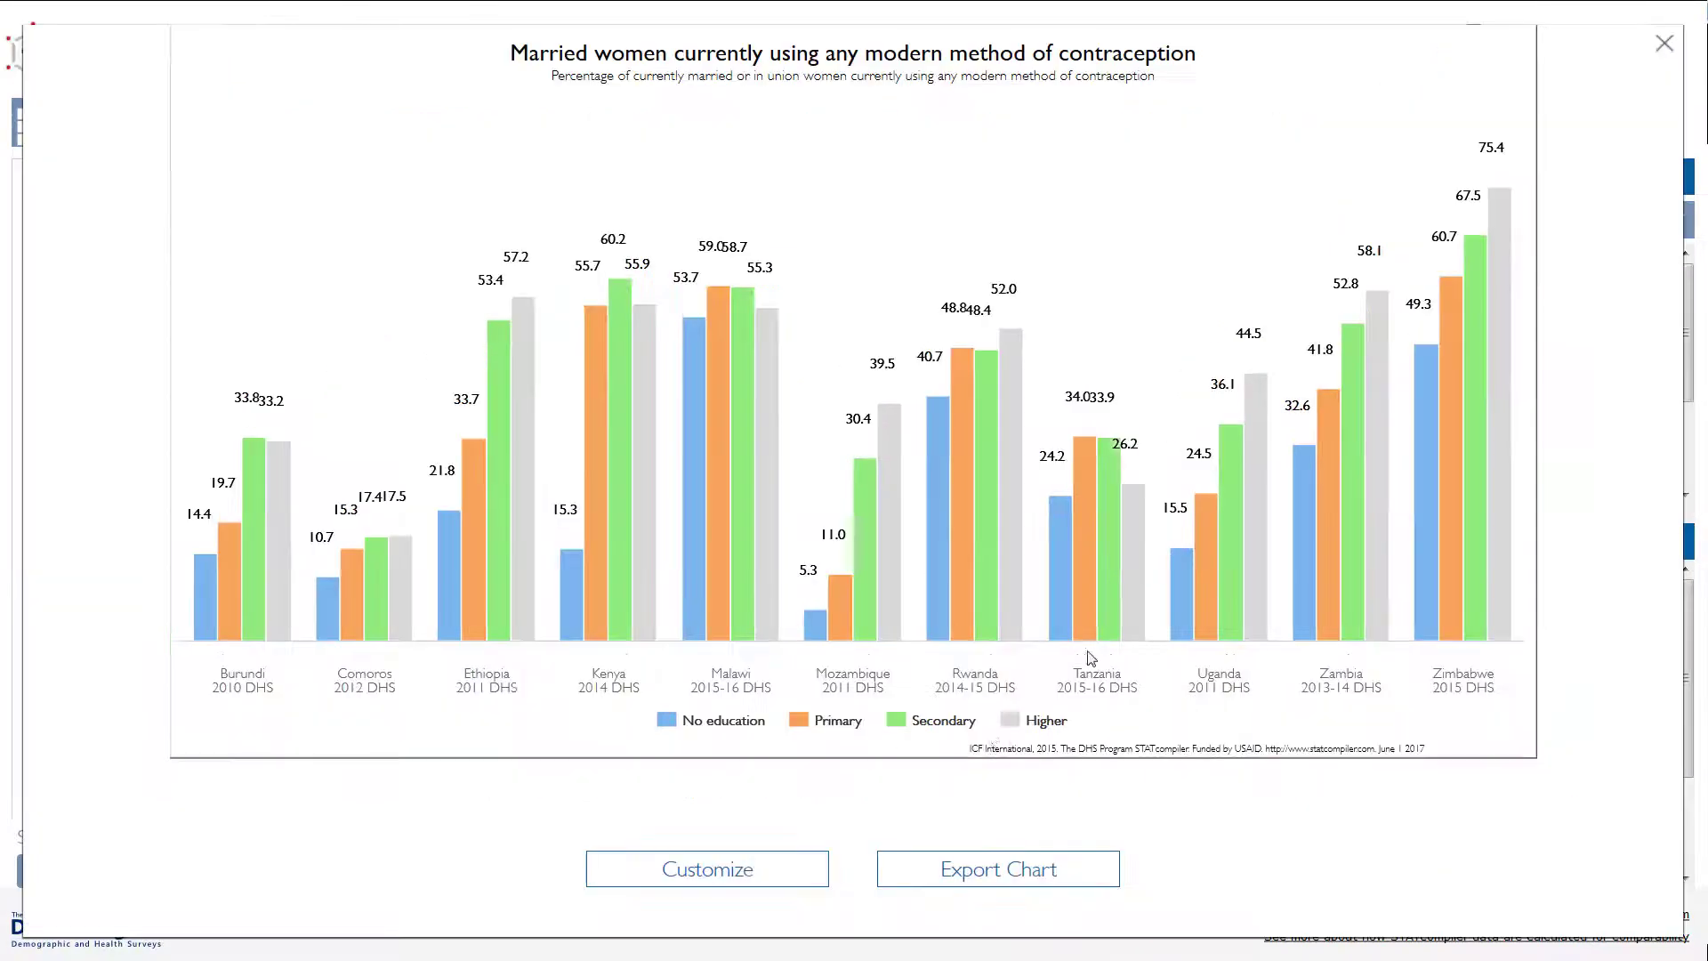
pyautogui.click(747, 880)
pyautogui.moveTo(196, 837)
pyautogui.mouseDown()
pyautogui.moveTo(271, 836)
pyautogui.moveTo(215, 837)
pyautogui.mouseUp()
pyautogui.click(1663, 45)
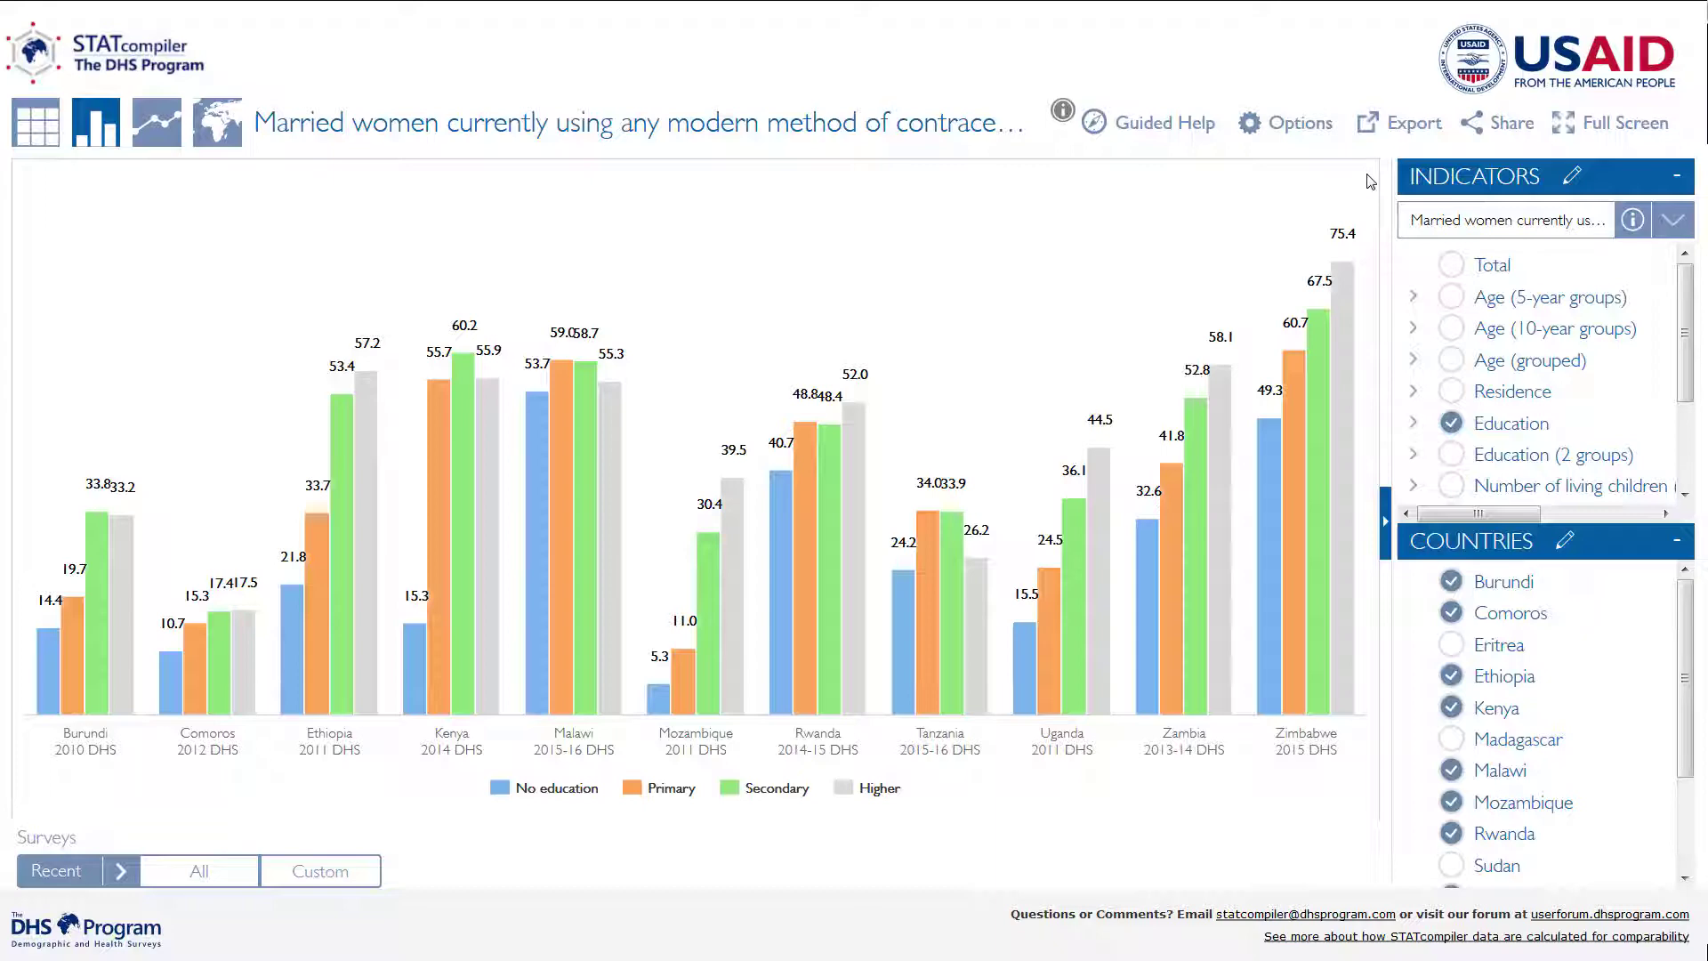
# Return to Total figures and plot the countries' trends as a line chart.
pyautogui.click(1453, 425)
pyautogui.click(1454, 265)
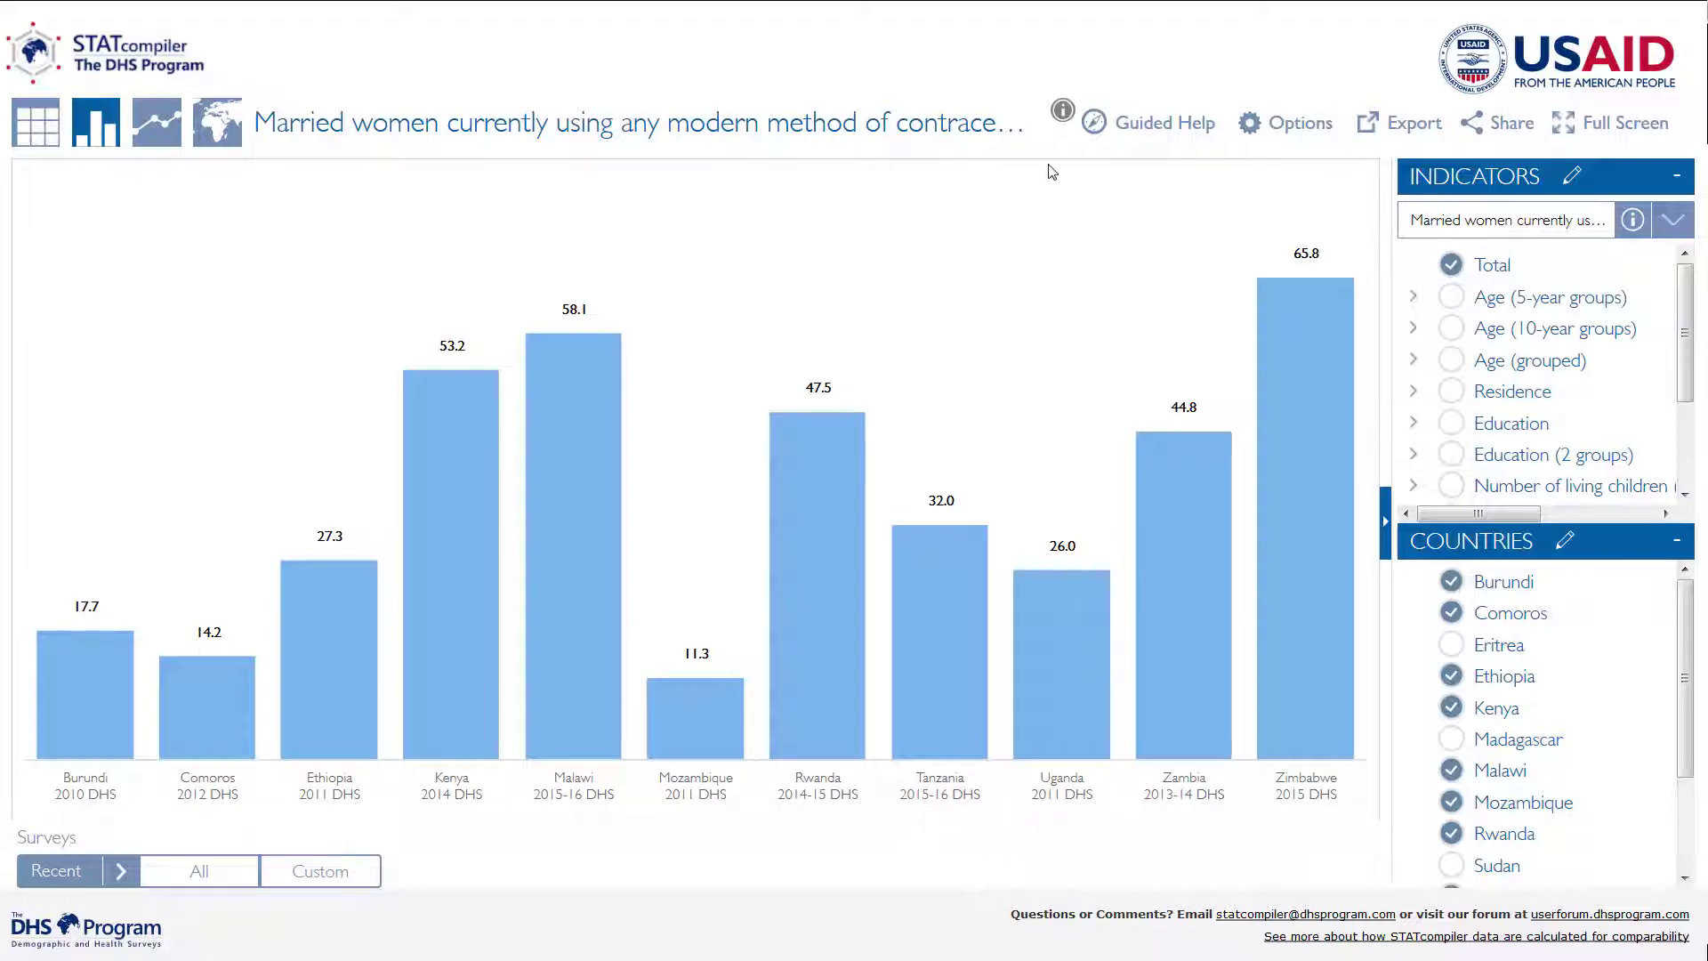
pyautogui.click(158, 142)
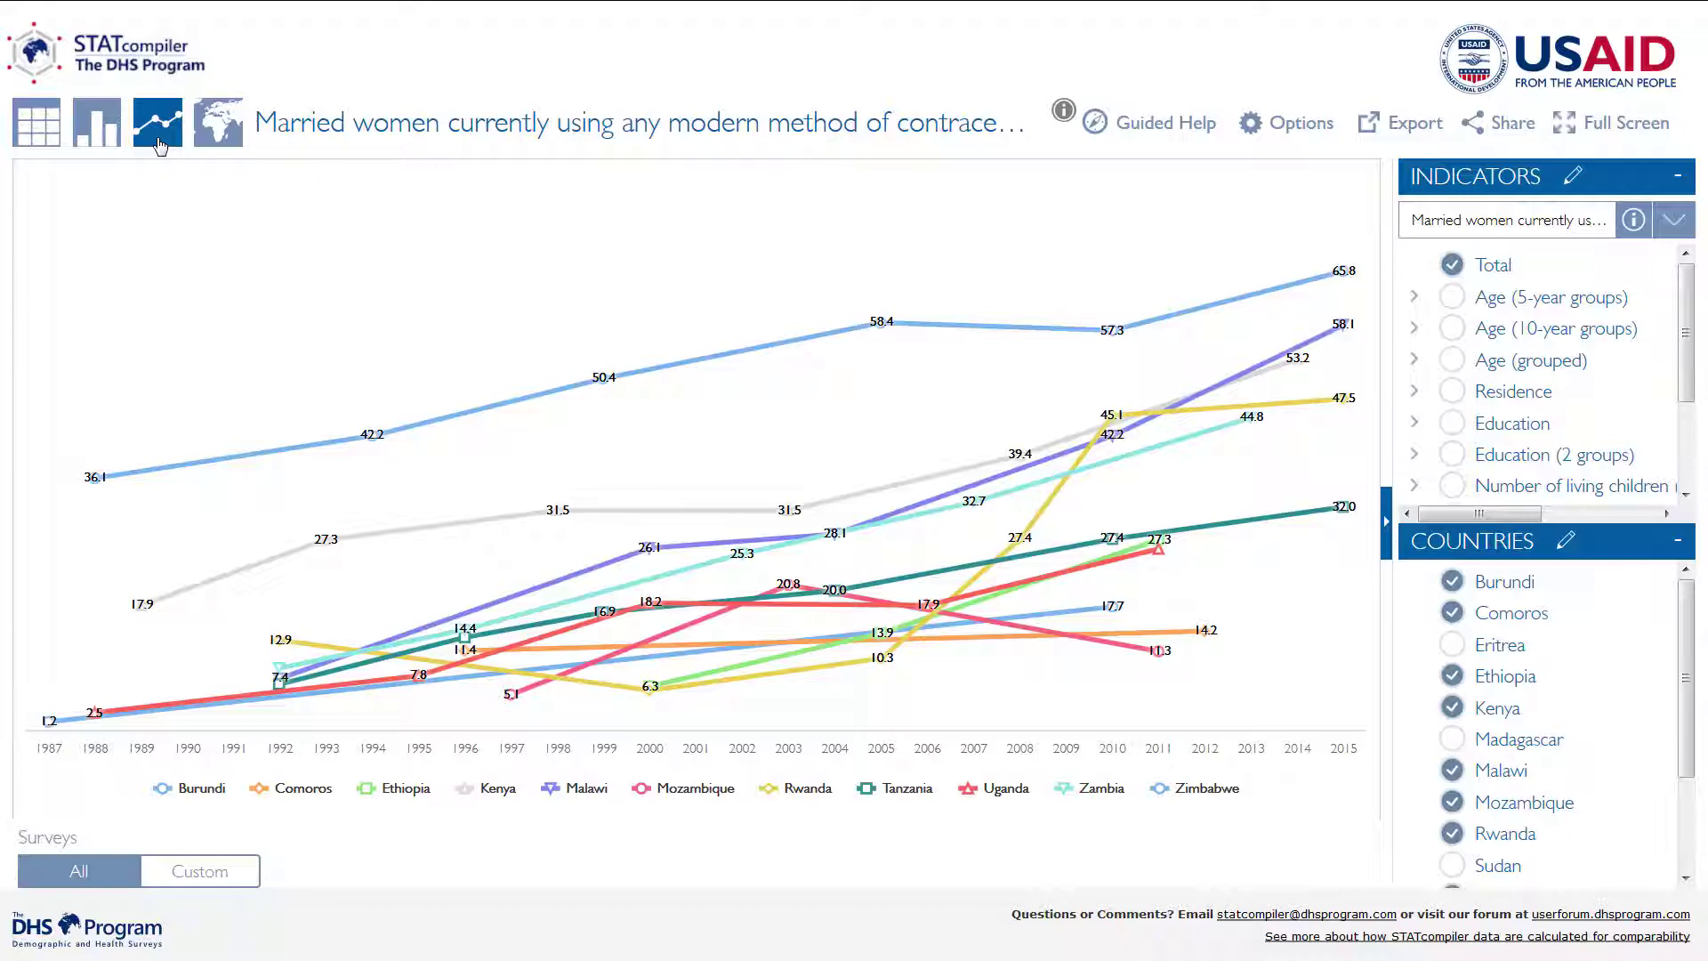
# Show only Zimbabwe, with Total, No education, Primary, Secondary and Higher trend lines.
pyautogui.moveTo(100, 485)
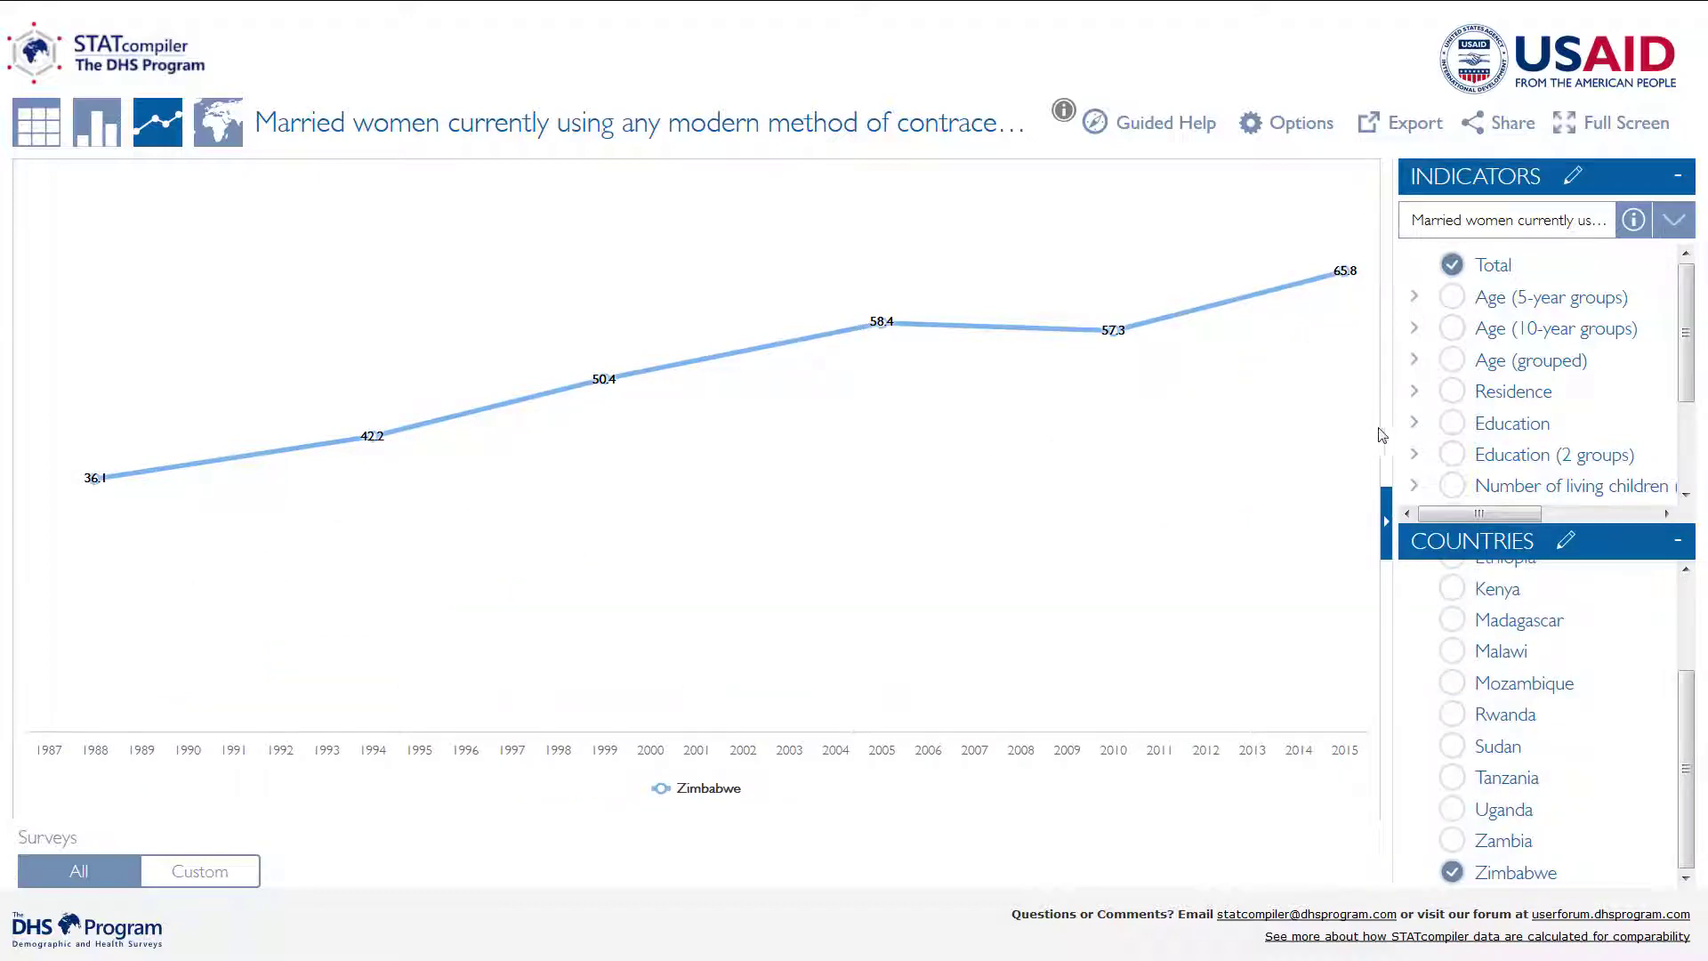
pyautogui.click(1454, 425)
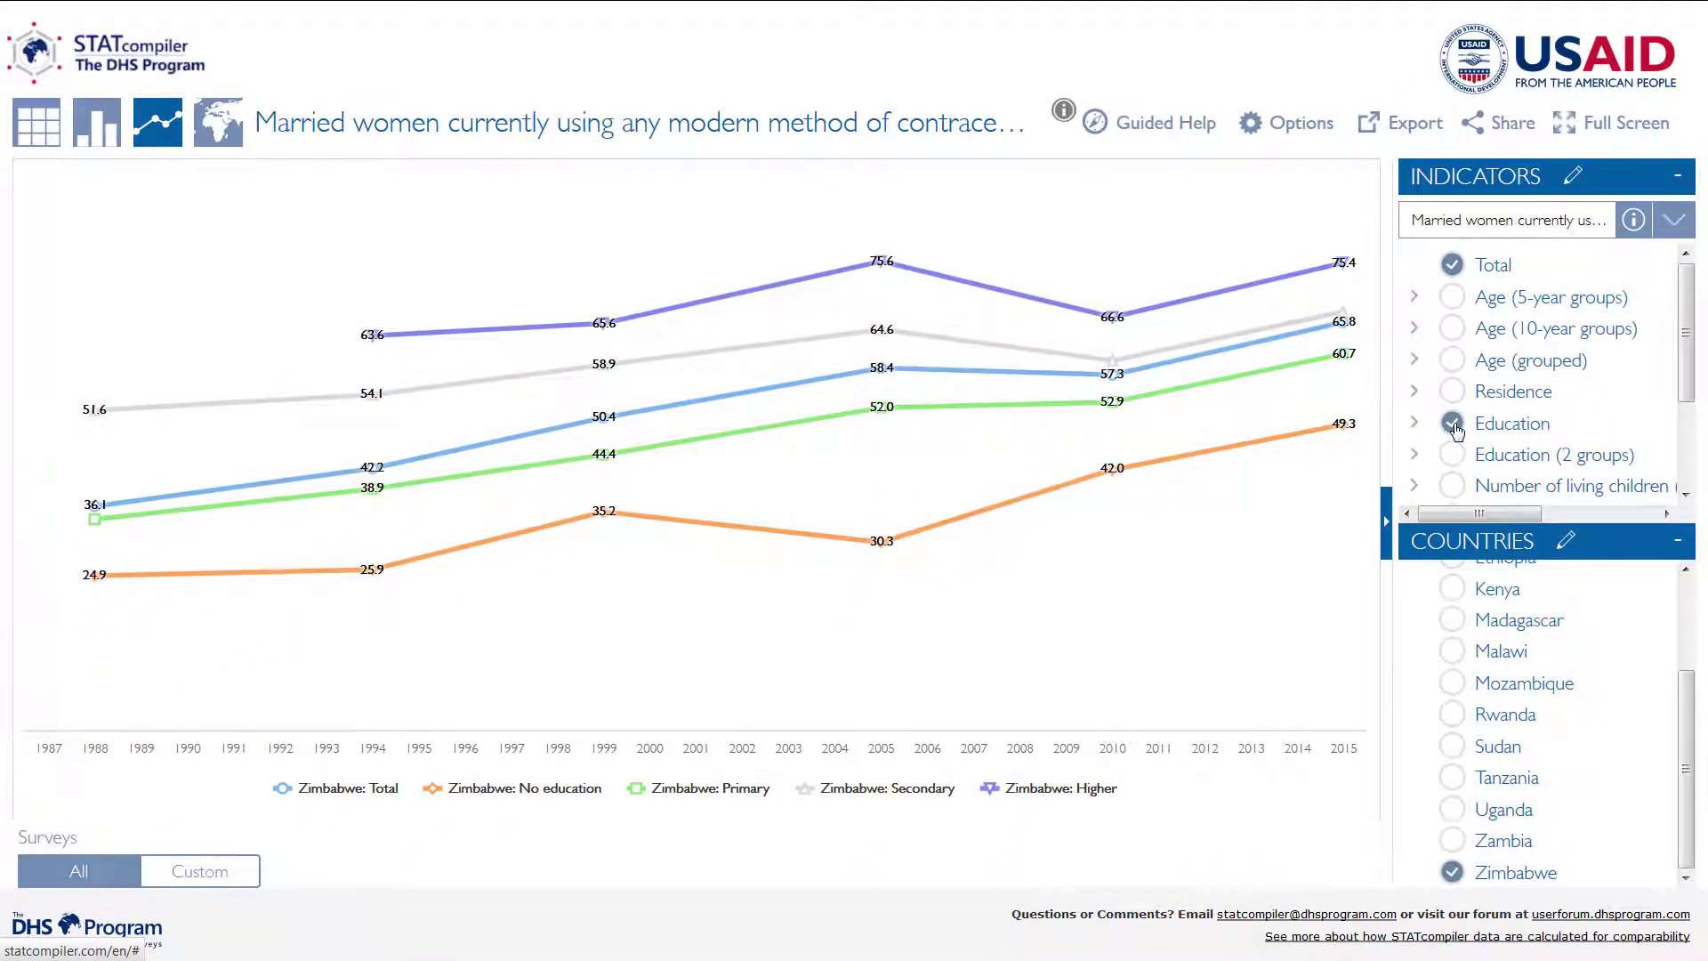
# Review the line chart's display and export options, then open and dismiss the Share dialog.
pyautogui.click(1322, 134)
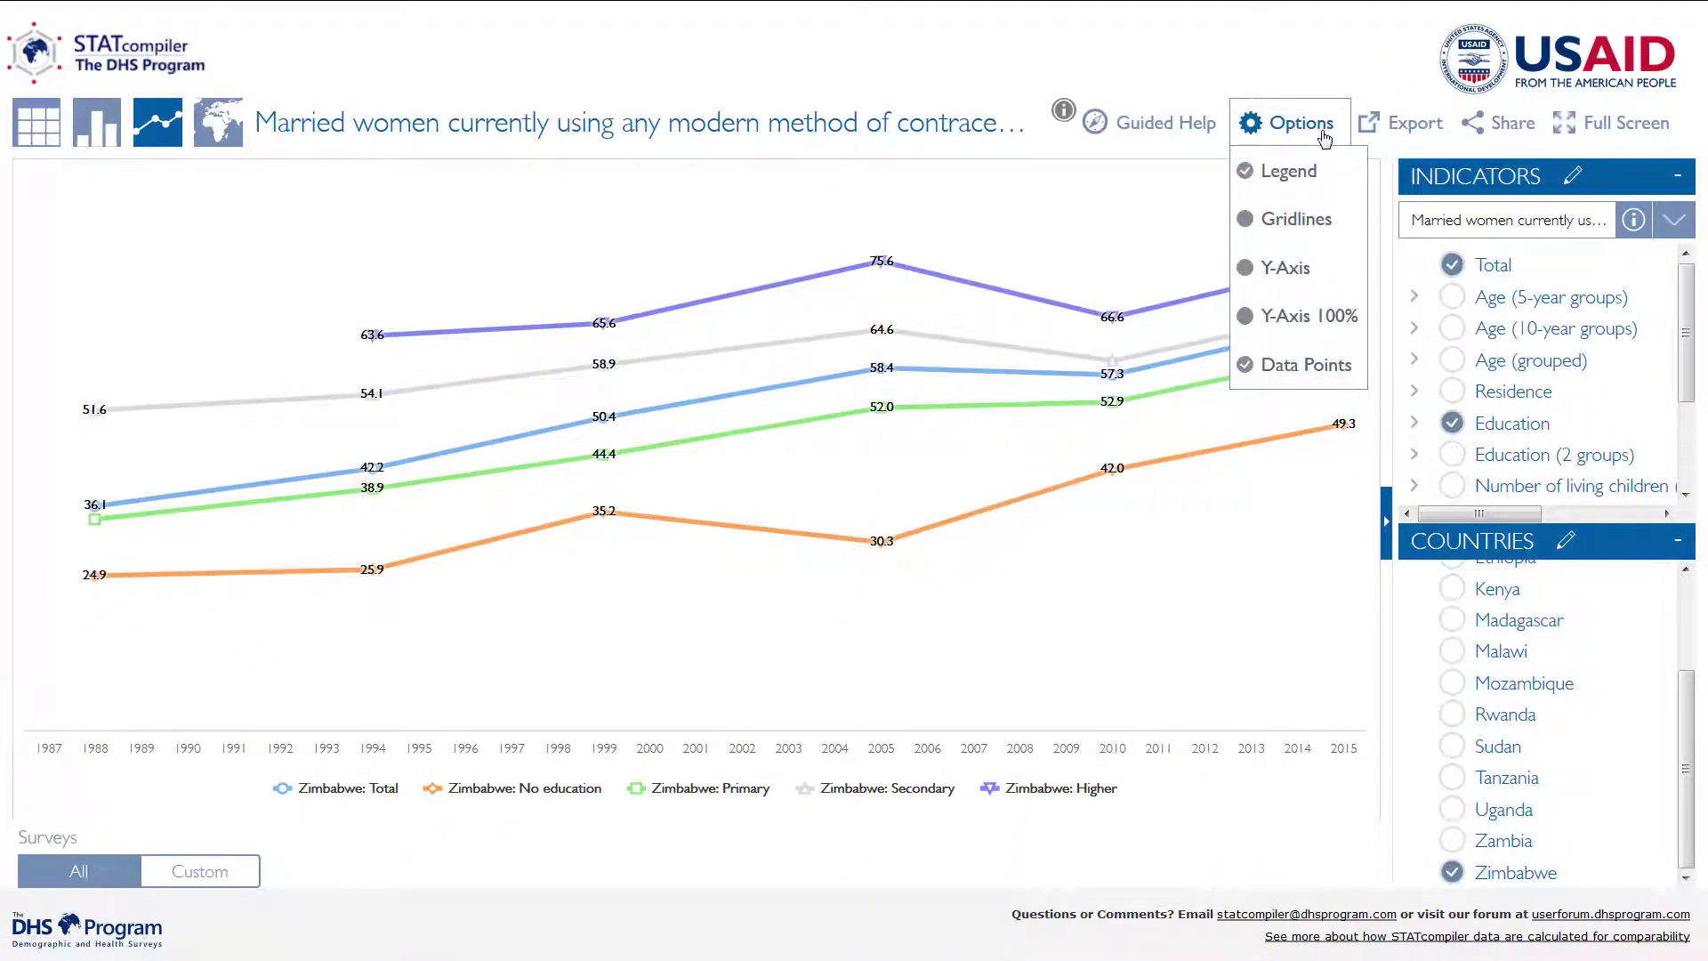
pyautogui.click(1401, 138)
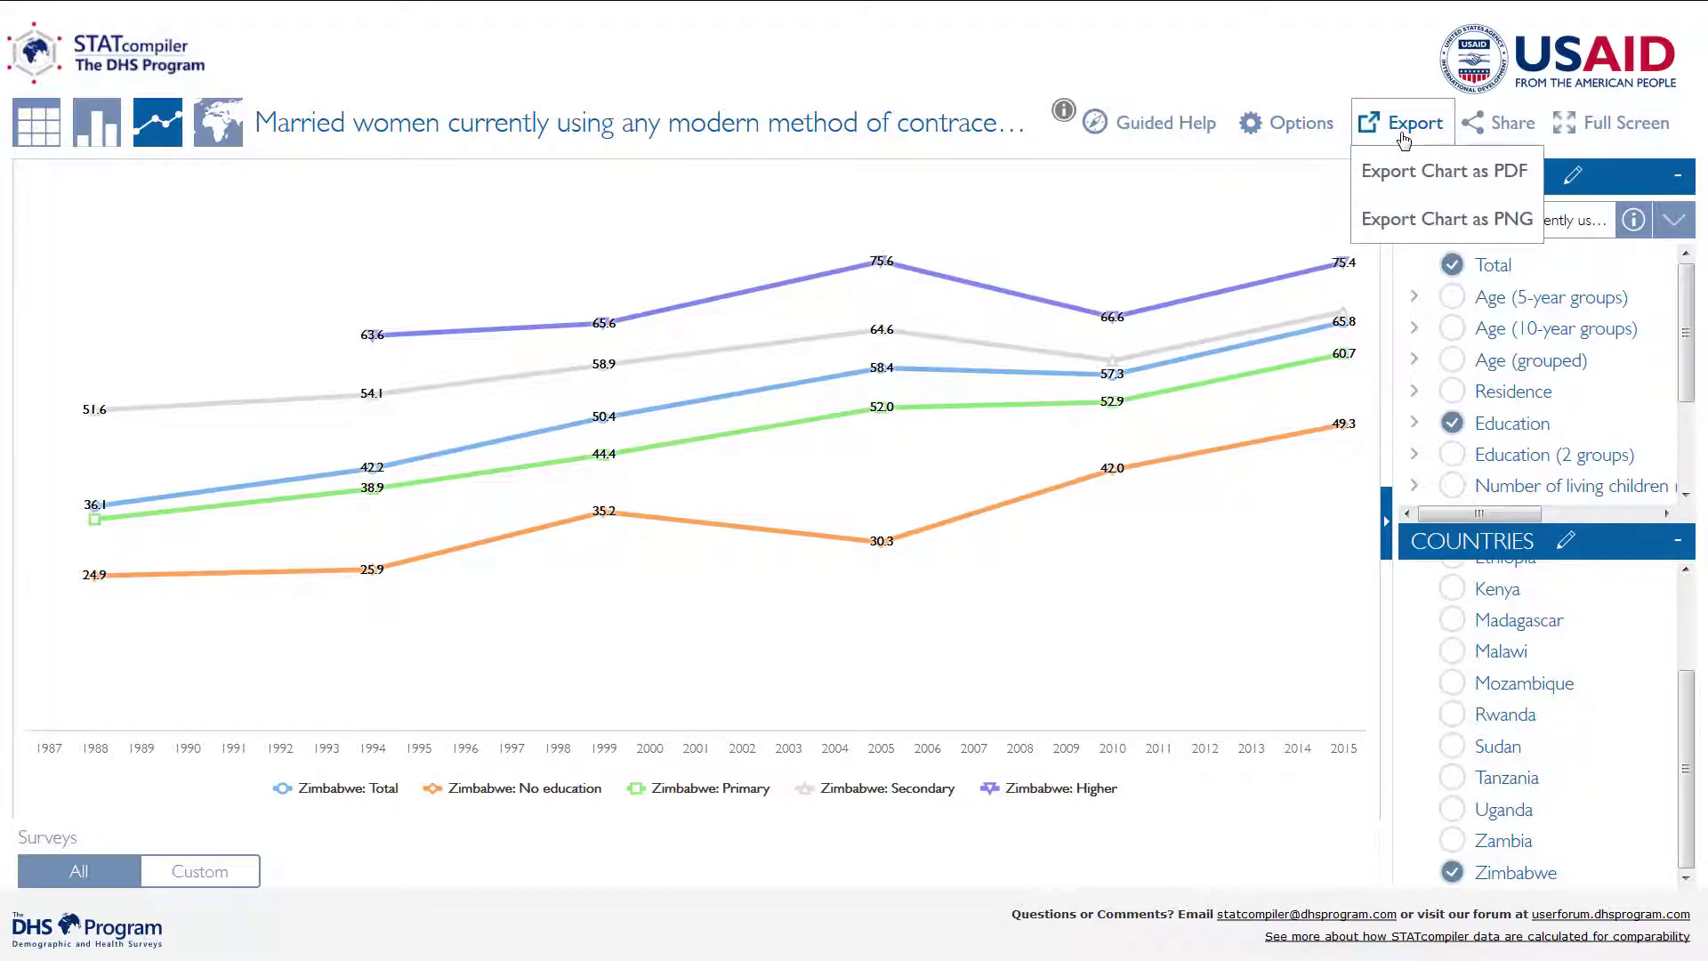
pyautogui.click(1493, 139)
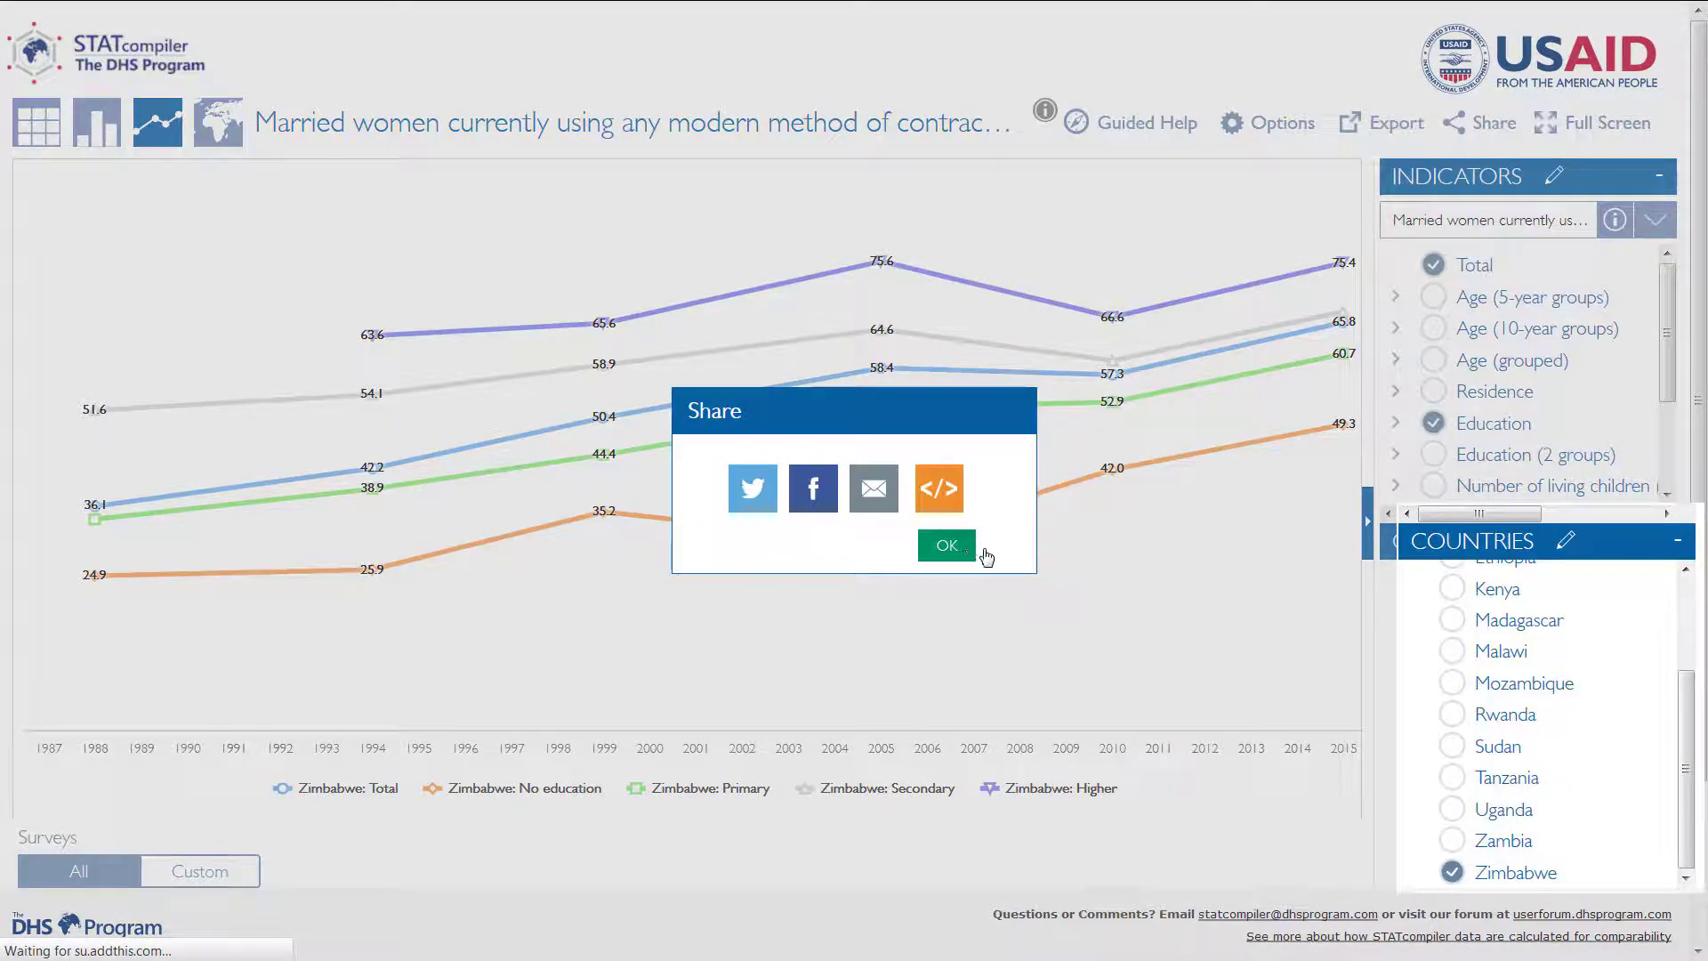
pyautogui.click(976, 548)
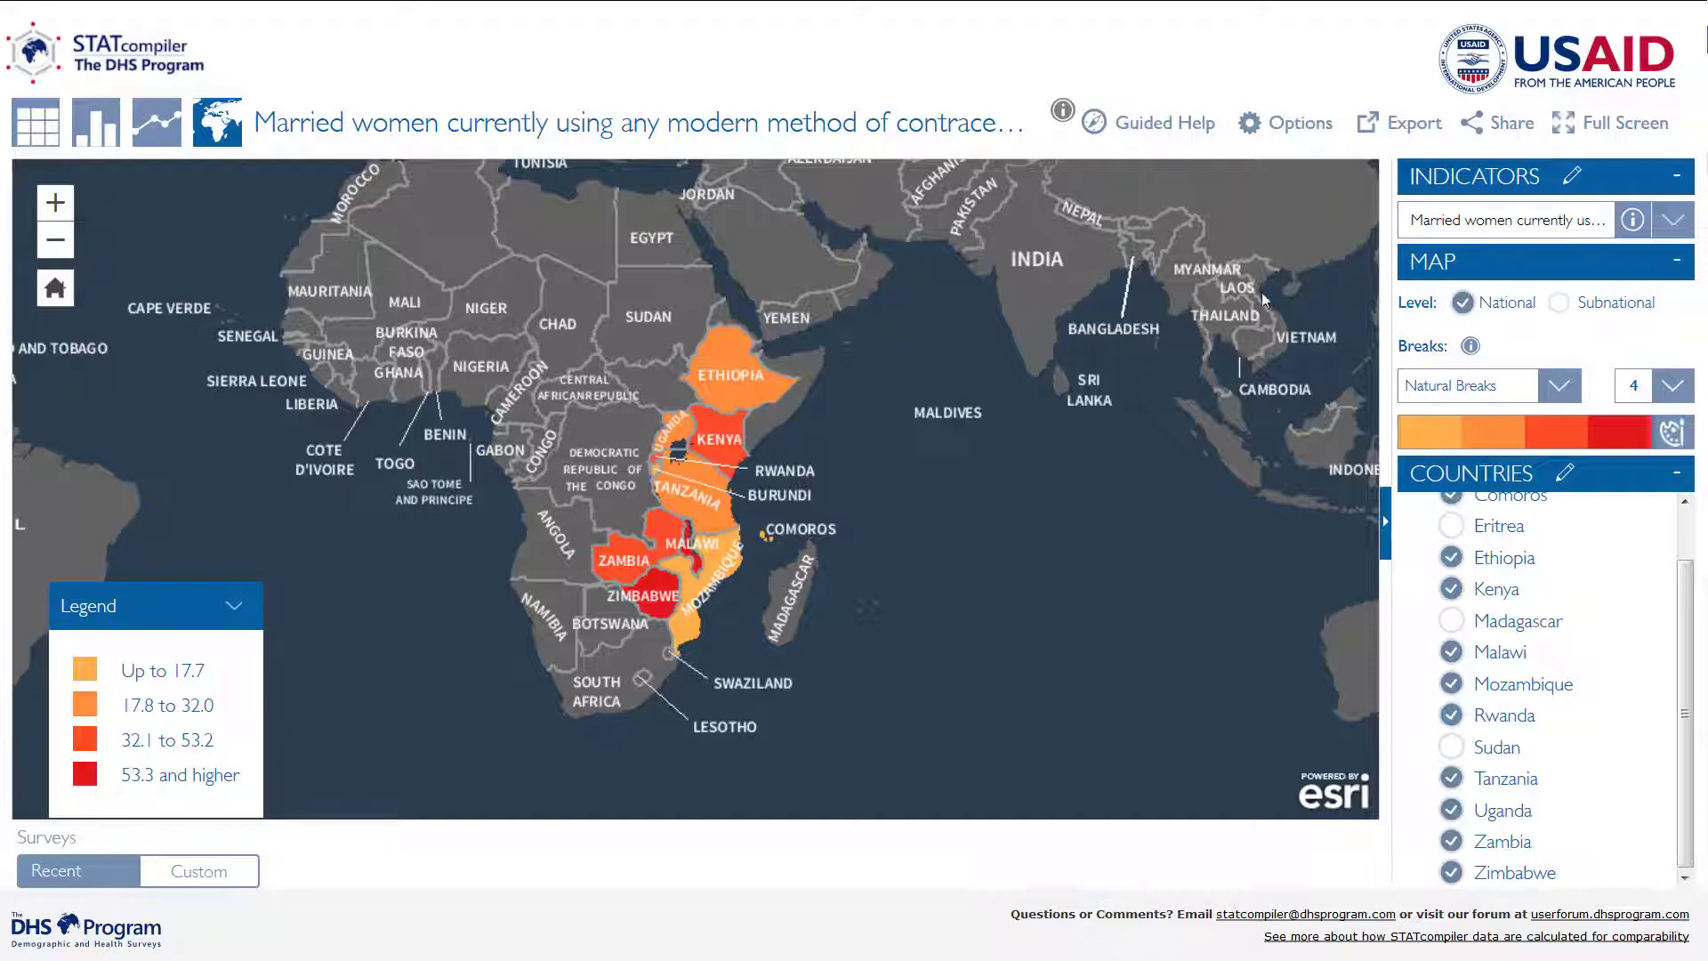
# Check Zimbabwe's survey values, switch the map to Subnational level, and inspect Matabeleland South.
pyautogui.click(660, 614)
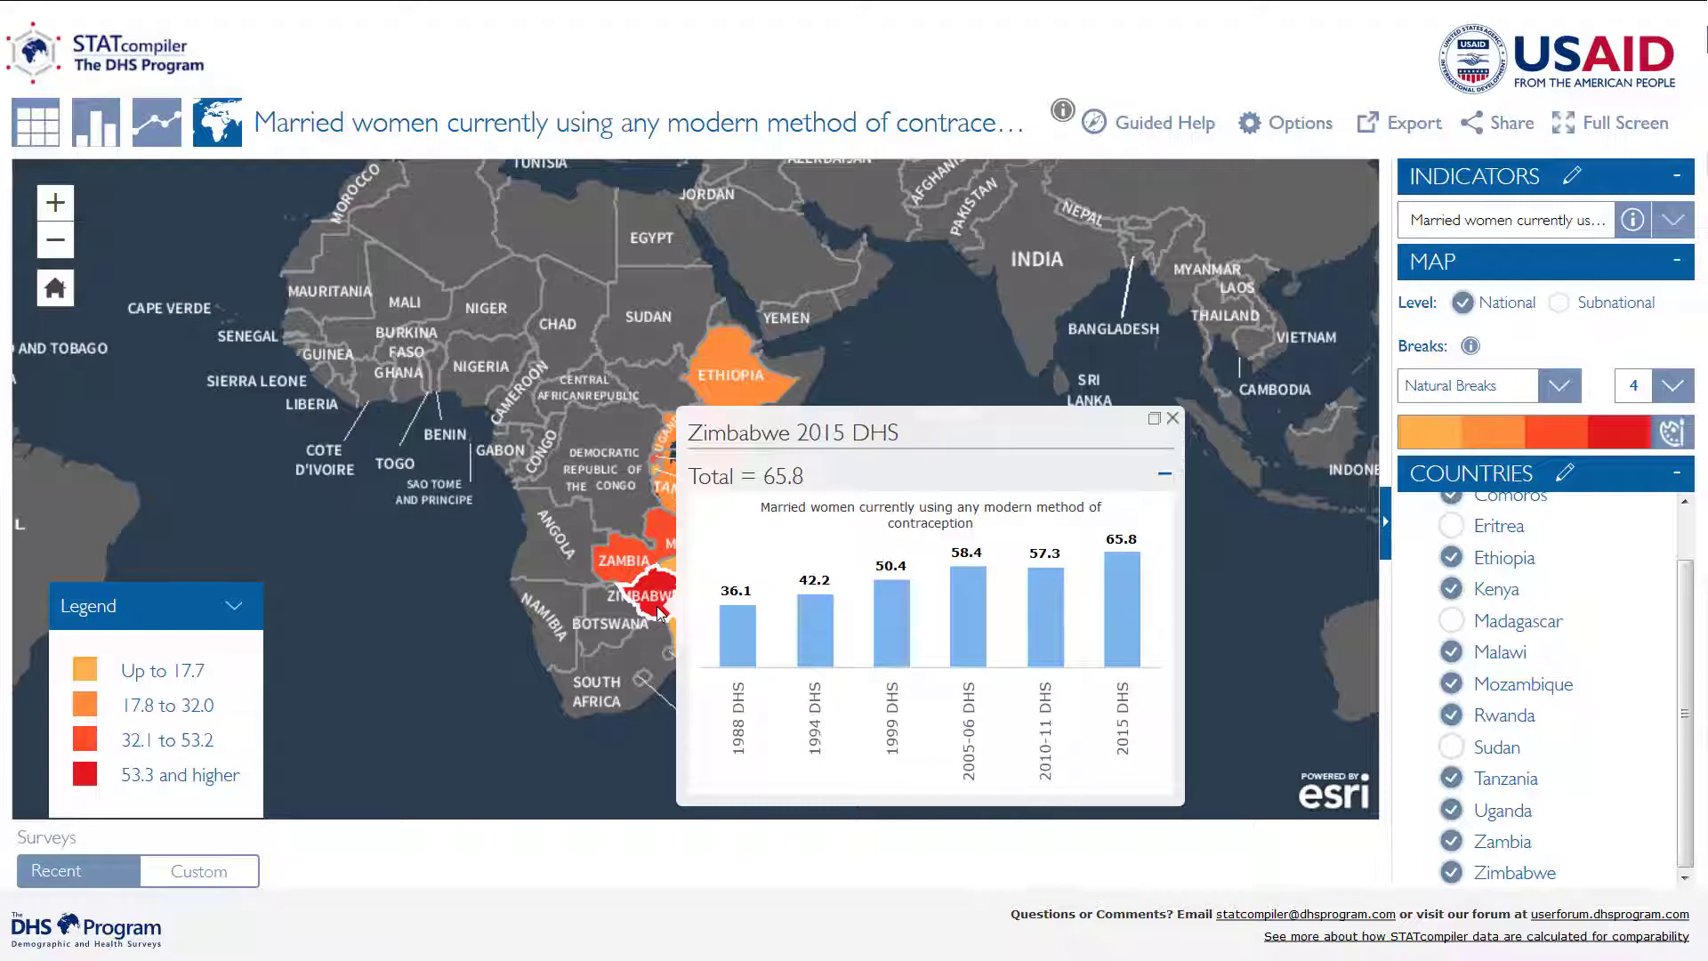
pyautogui.click(1172, 418)
pyautogui.click(1561, 302)
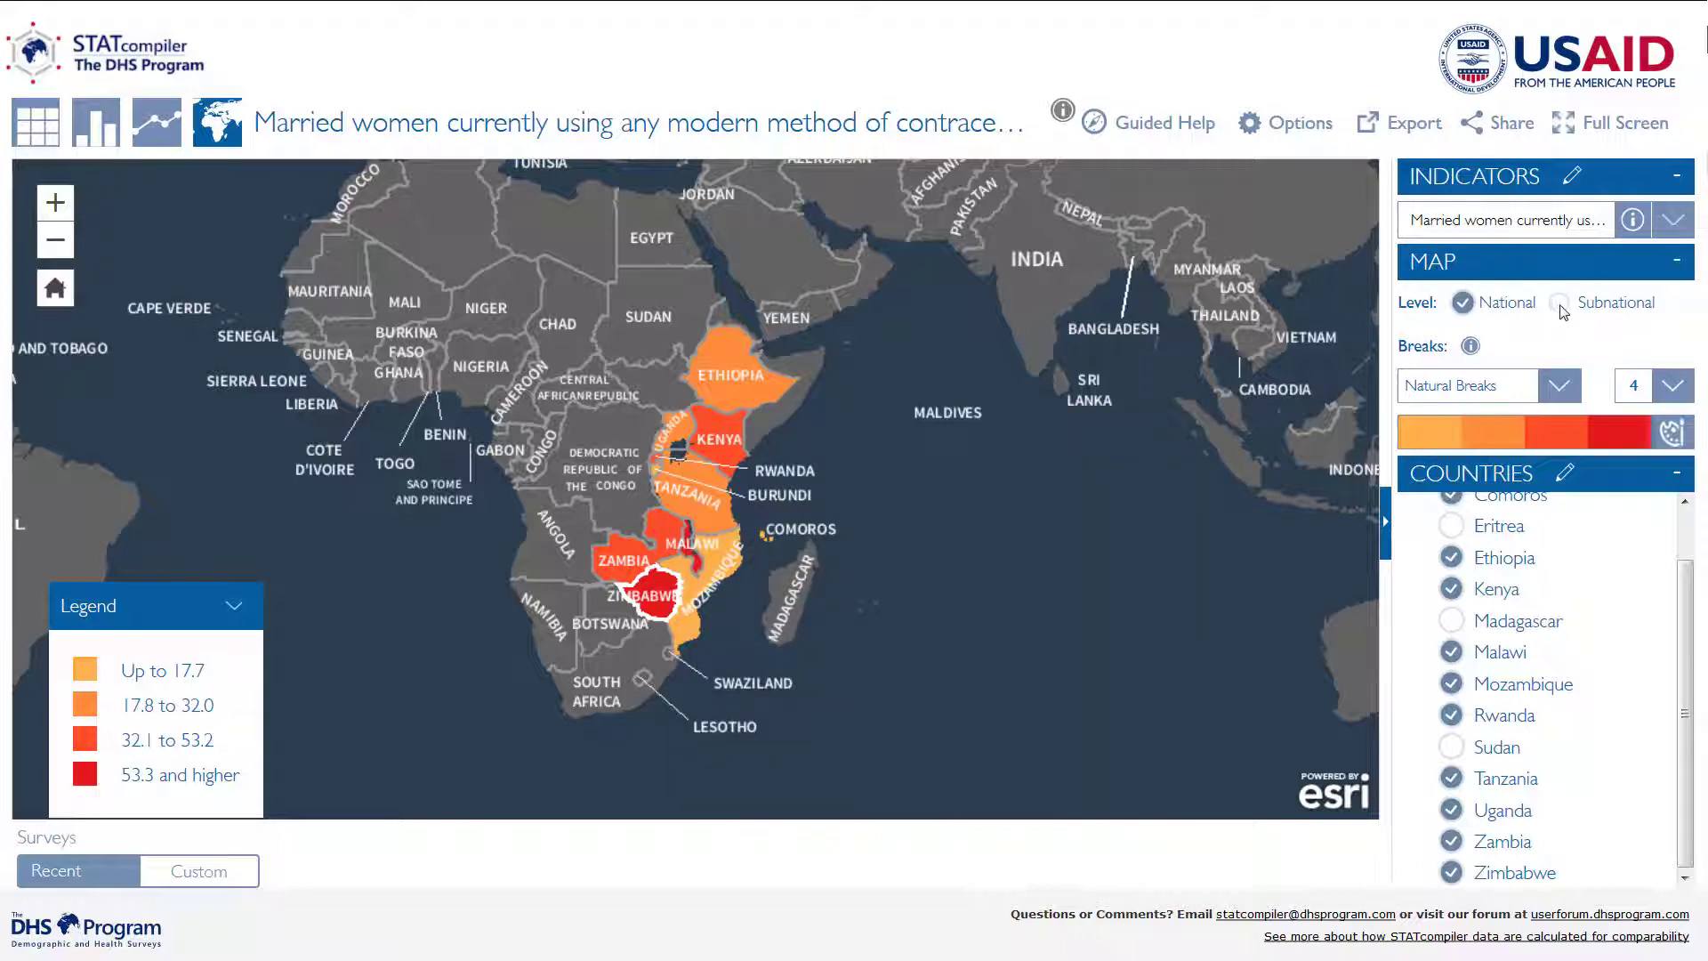
pyautogui.click(647, 617)
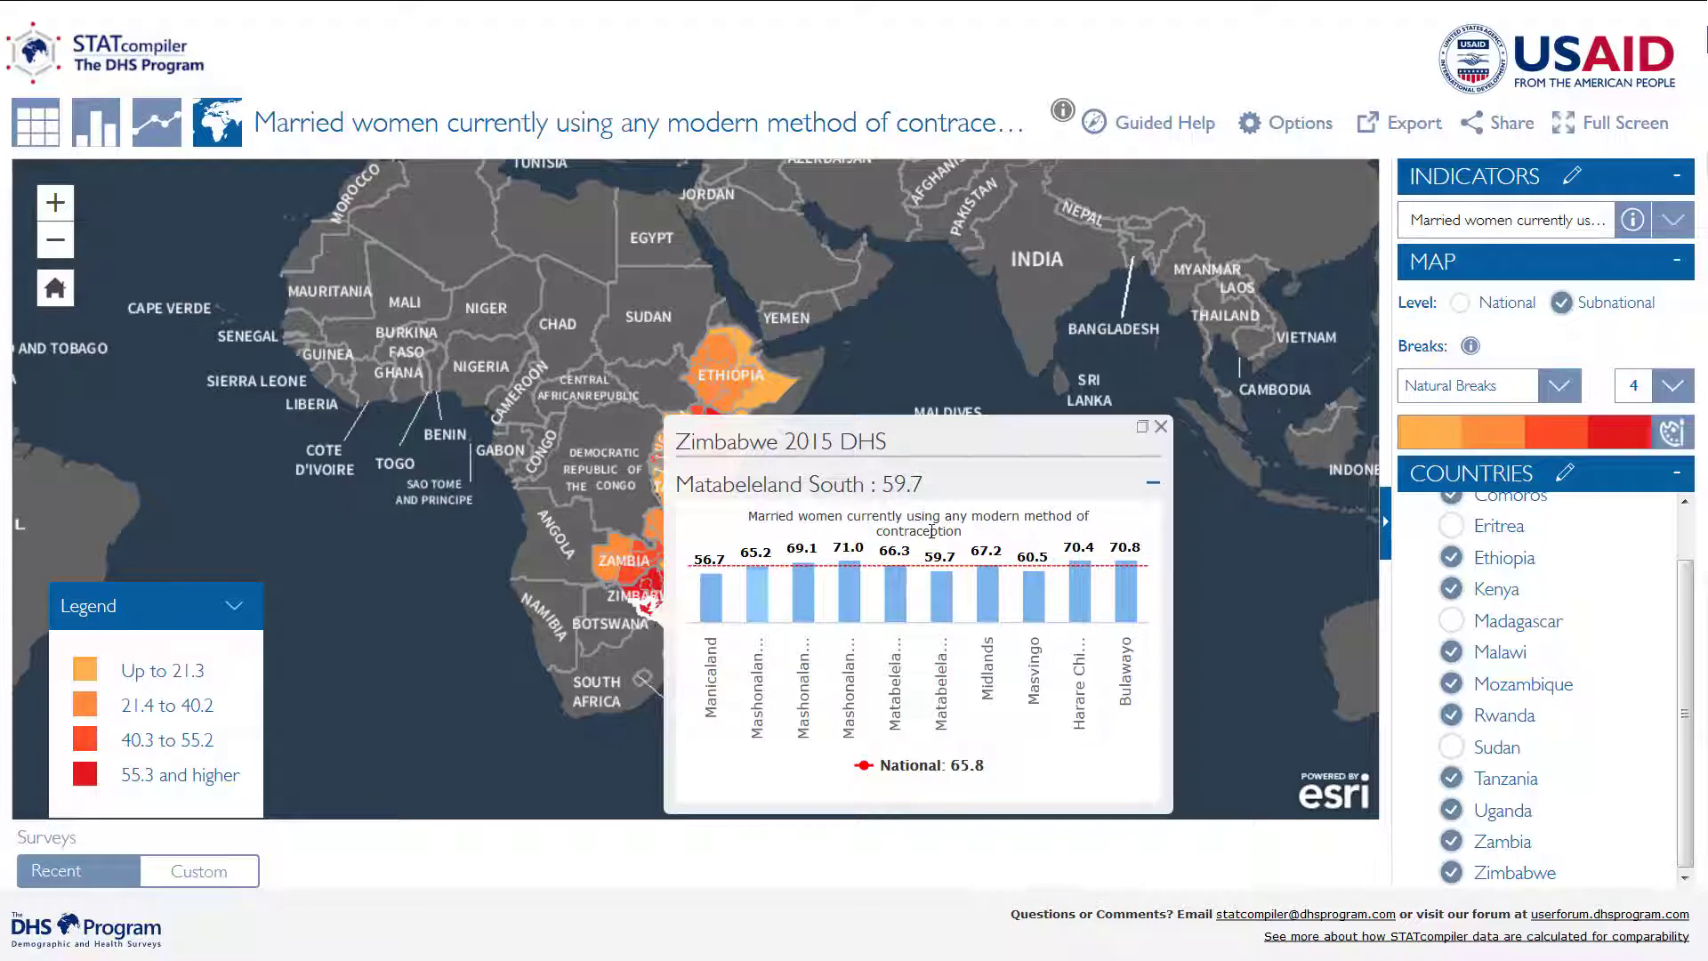
pyautogui.click(1161, 427)
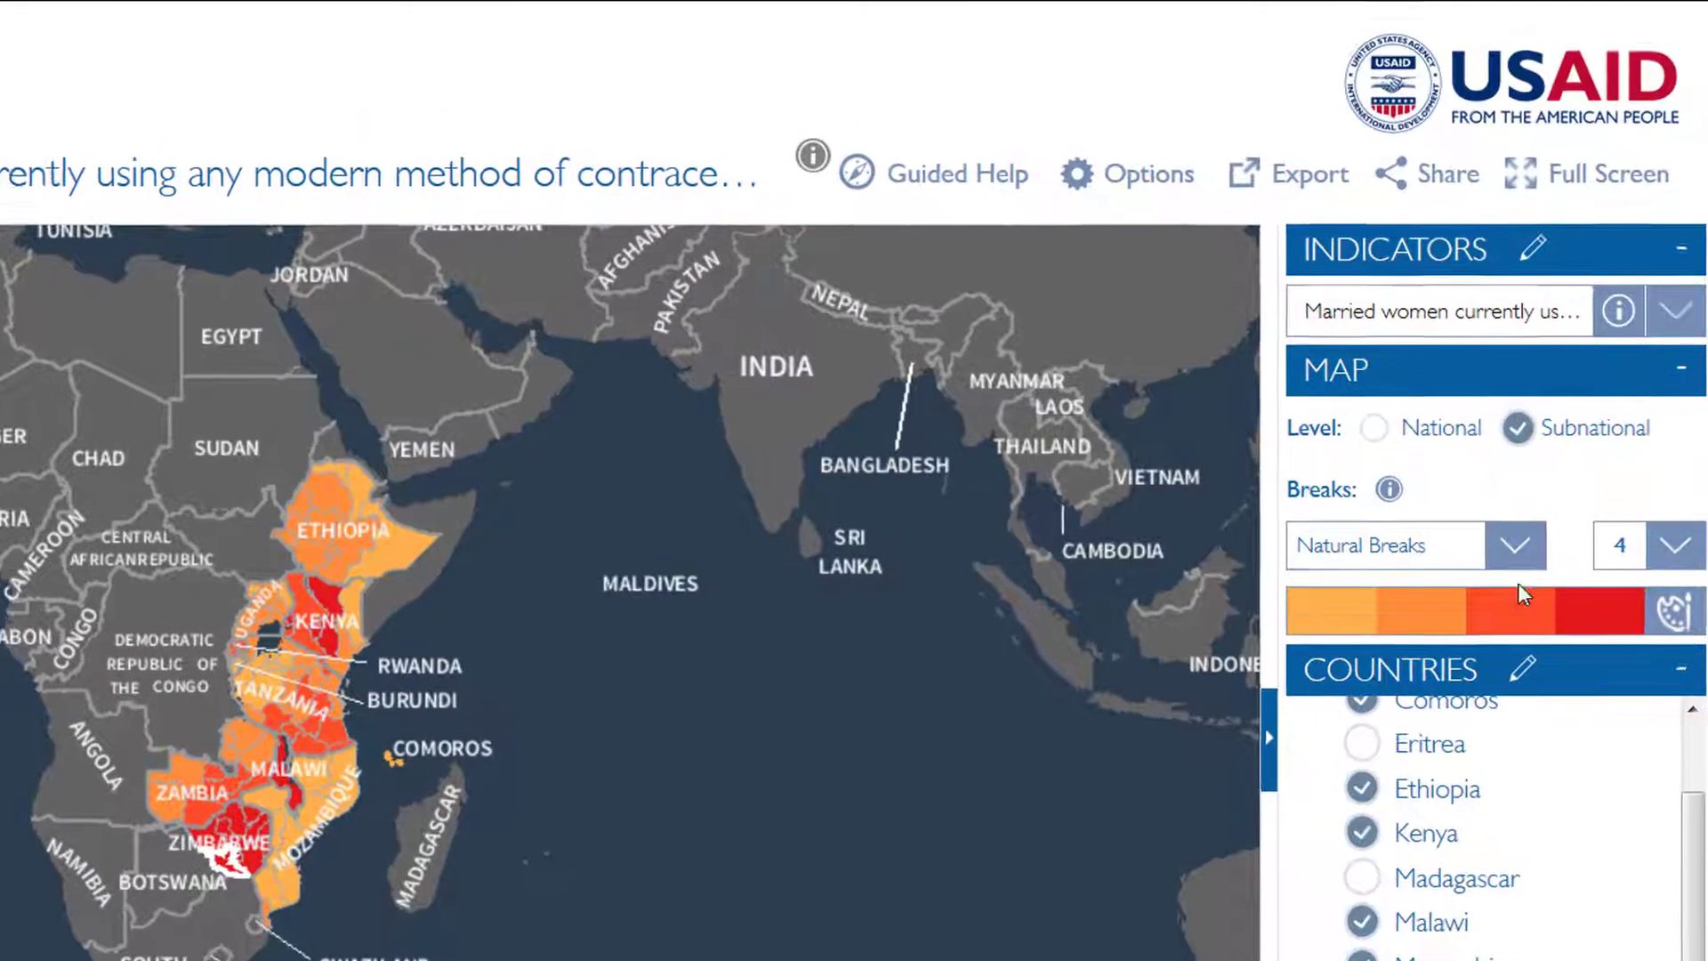
# Keep Natural Breaks with 4 classes and the colours, then show Export Map Image and Export Map Data.
pyautogui.click(1516, 547)
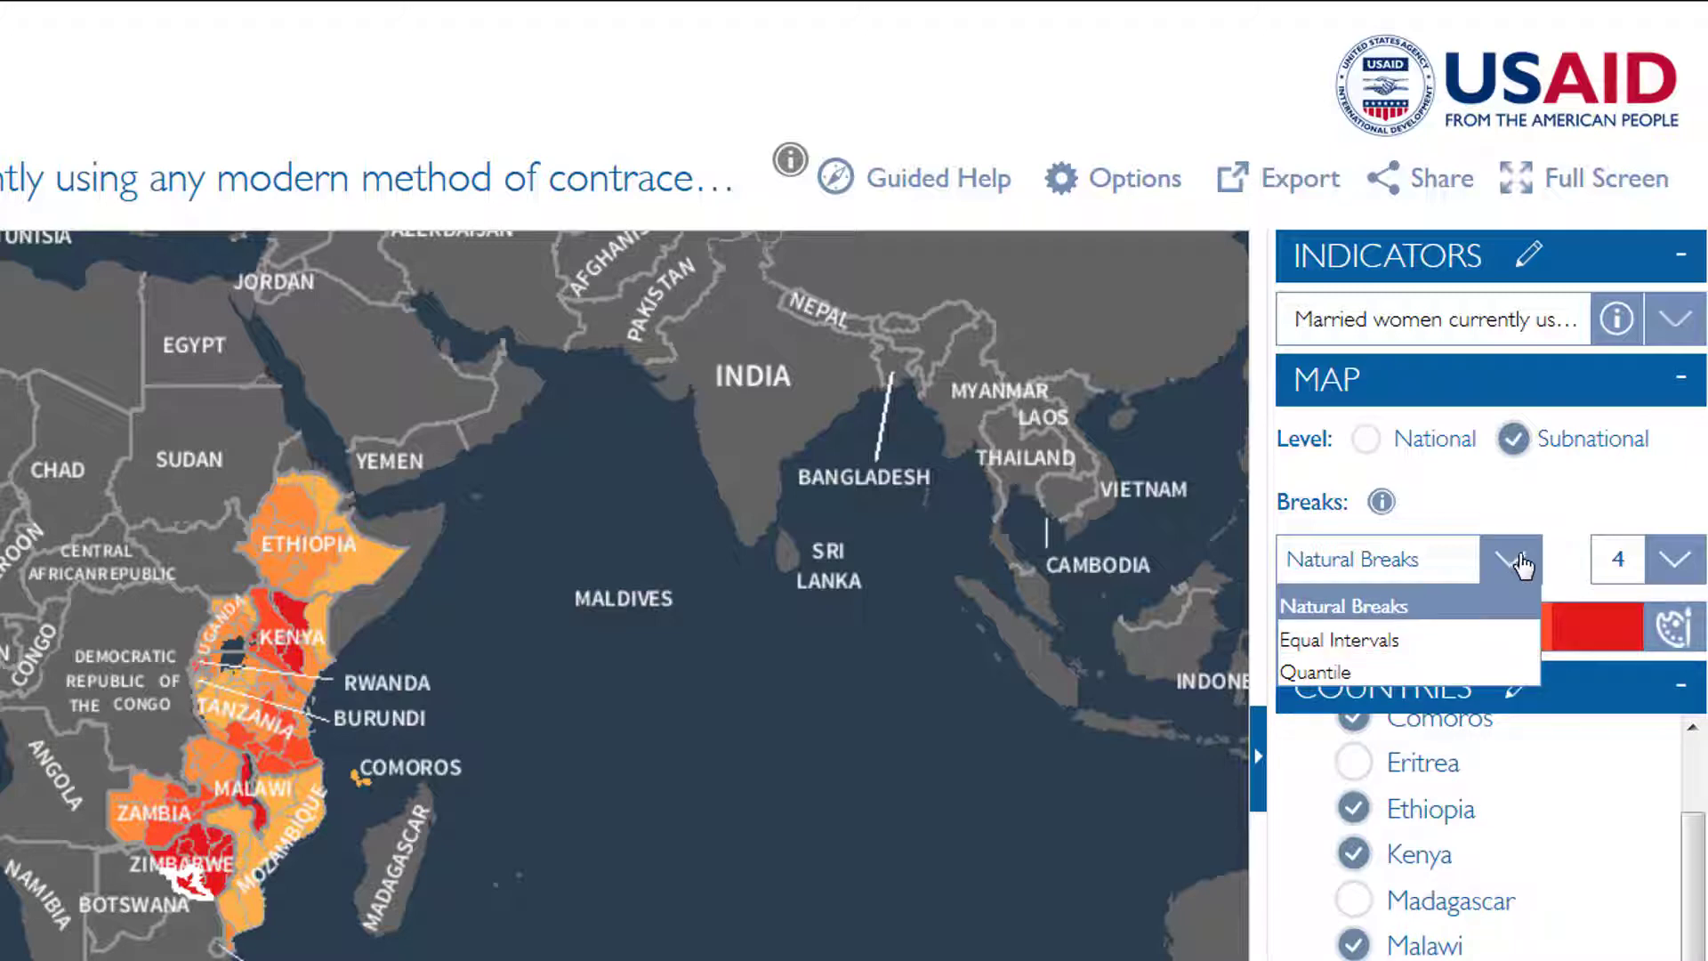
pyautogui.click(1671, 562)
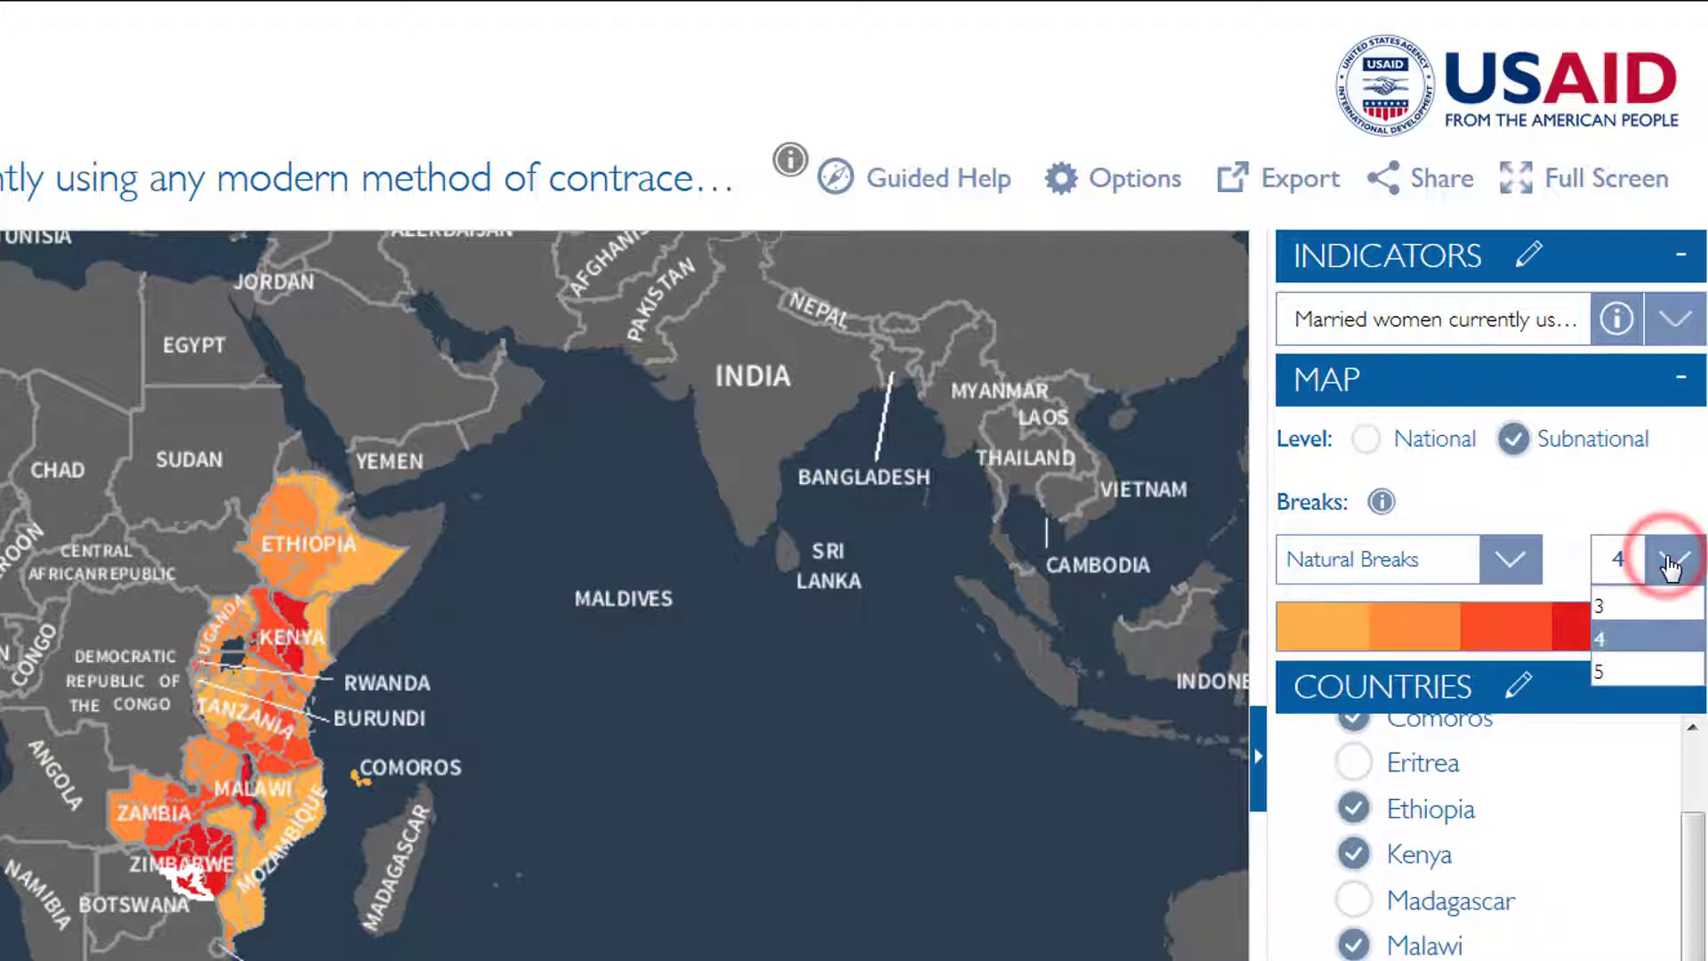
pyautogui.click(1669, 635)
pyautogui.click(1672, 629)
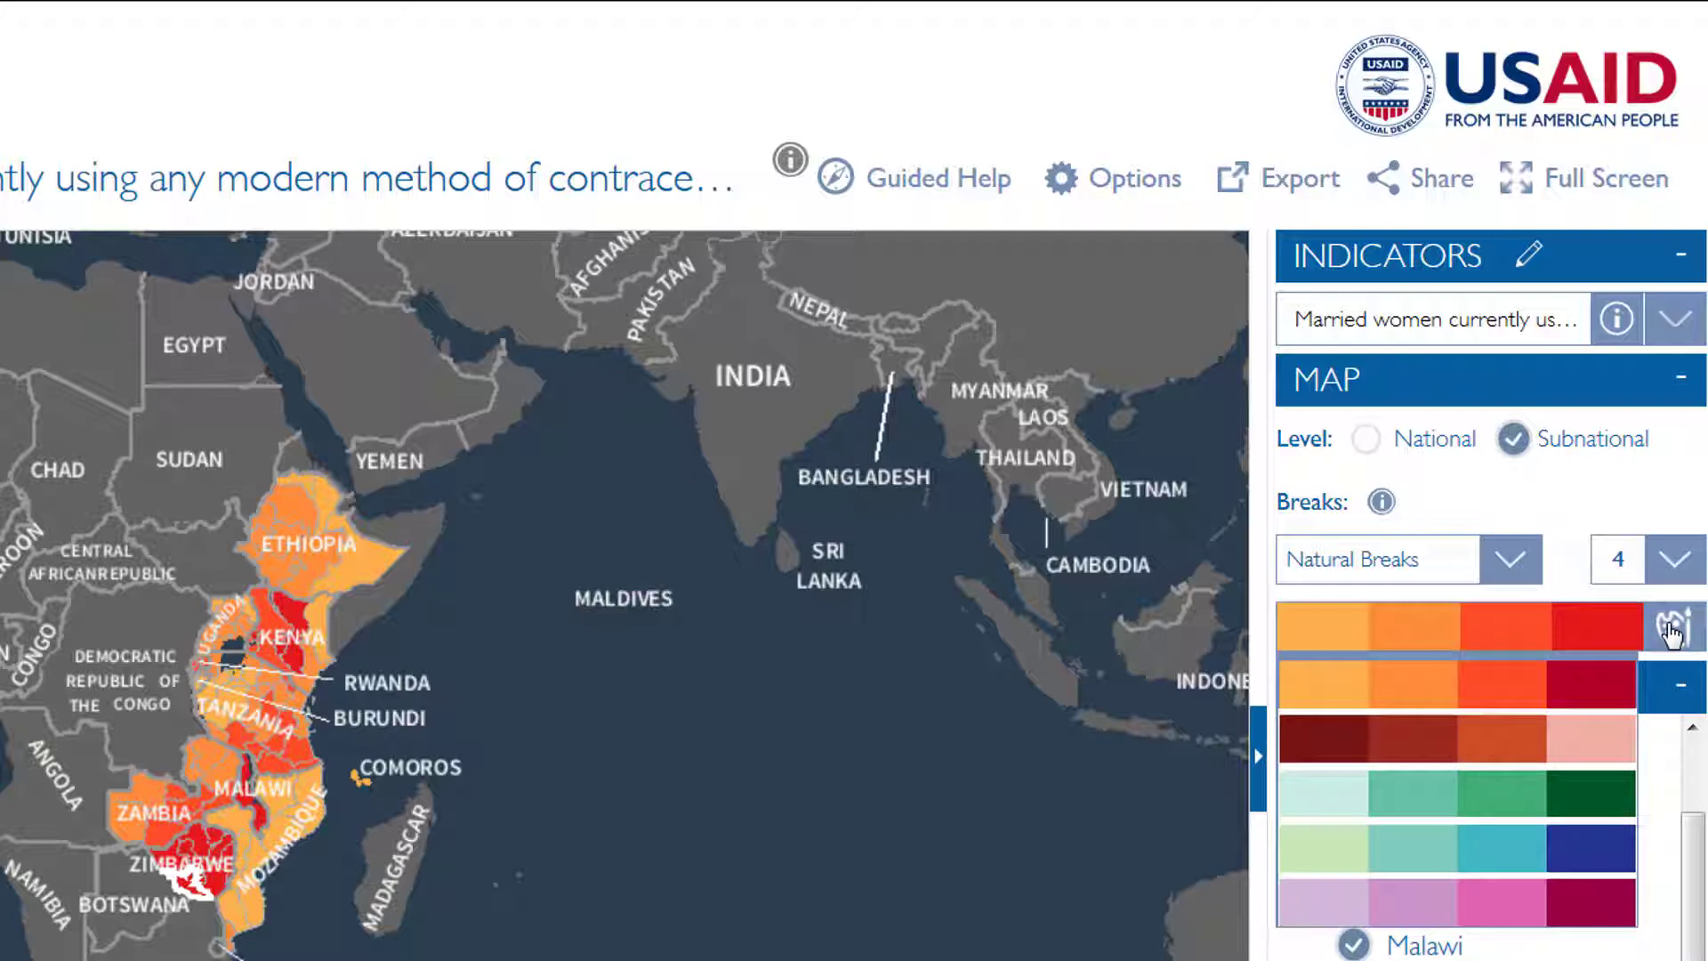
pyautogui.click(1673, 632)
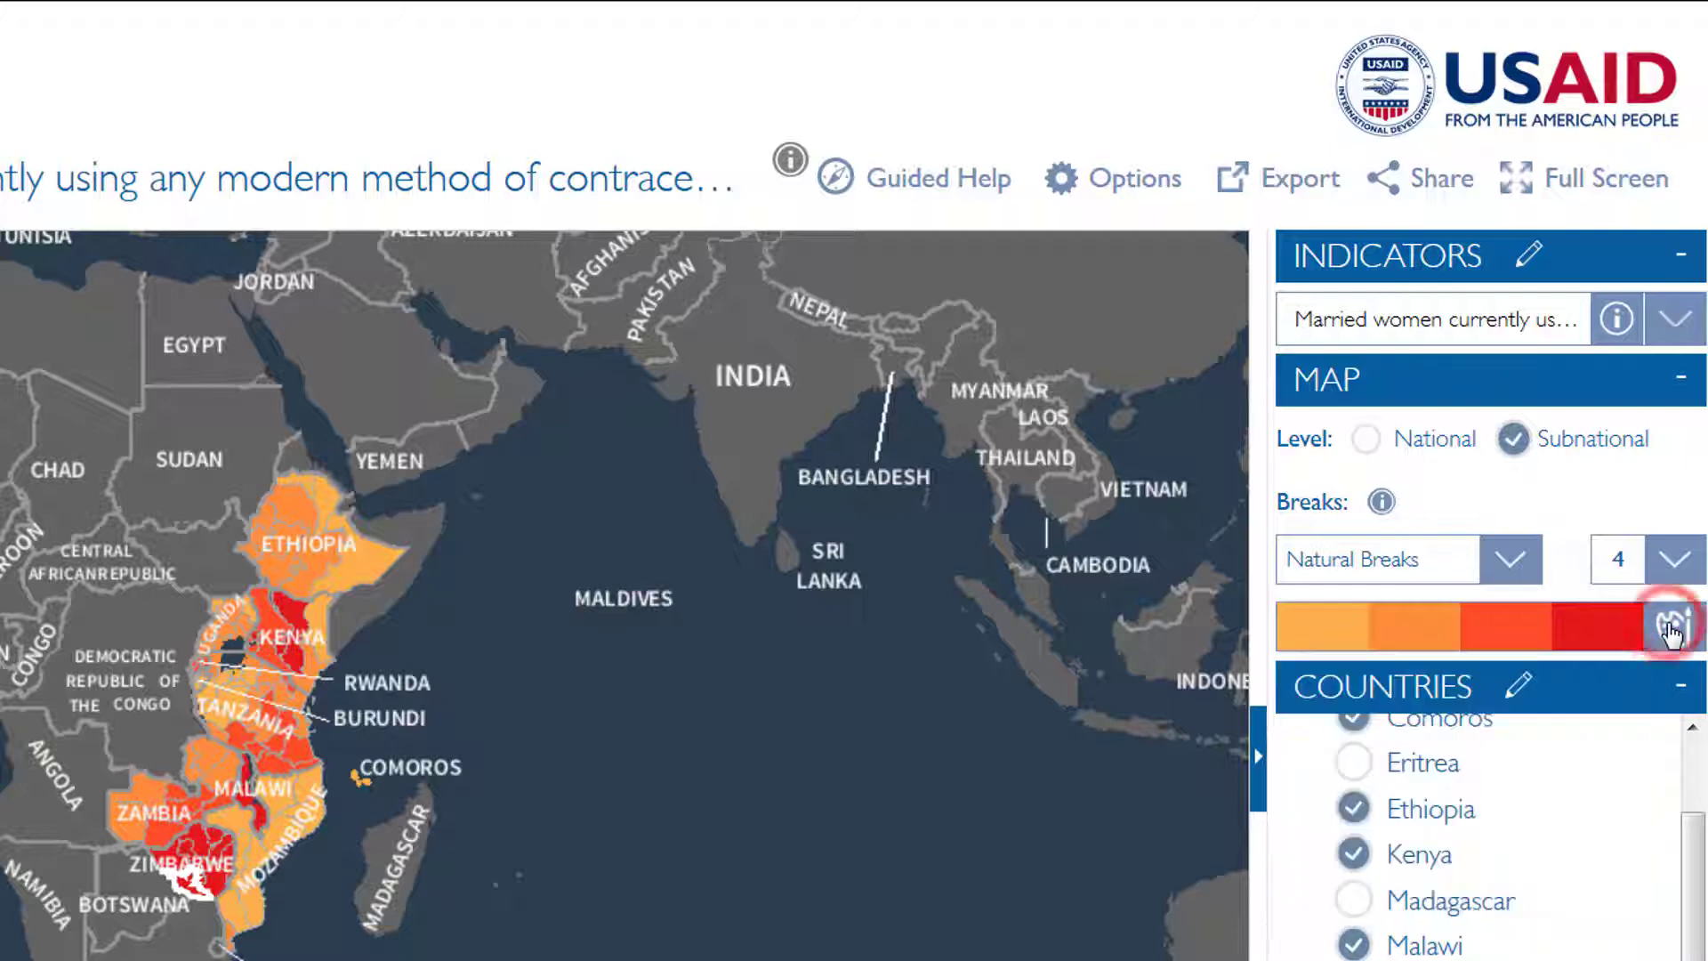
pyautogui.click(1140, 187)
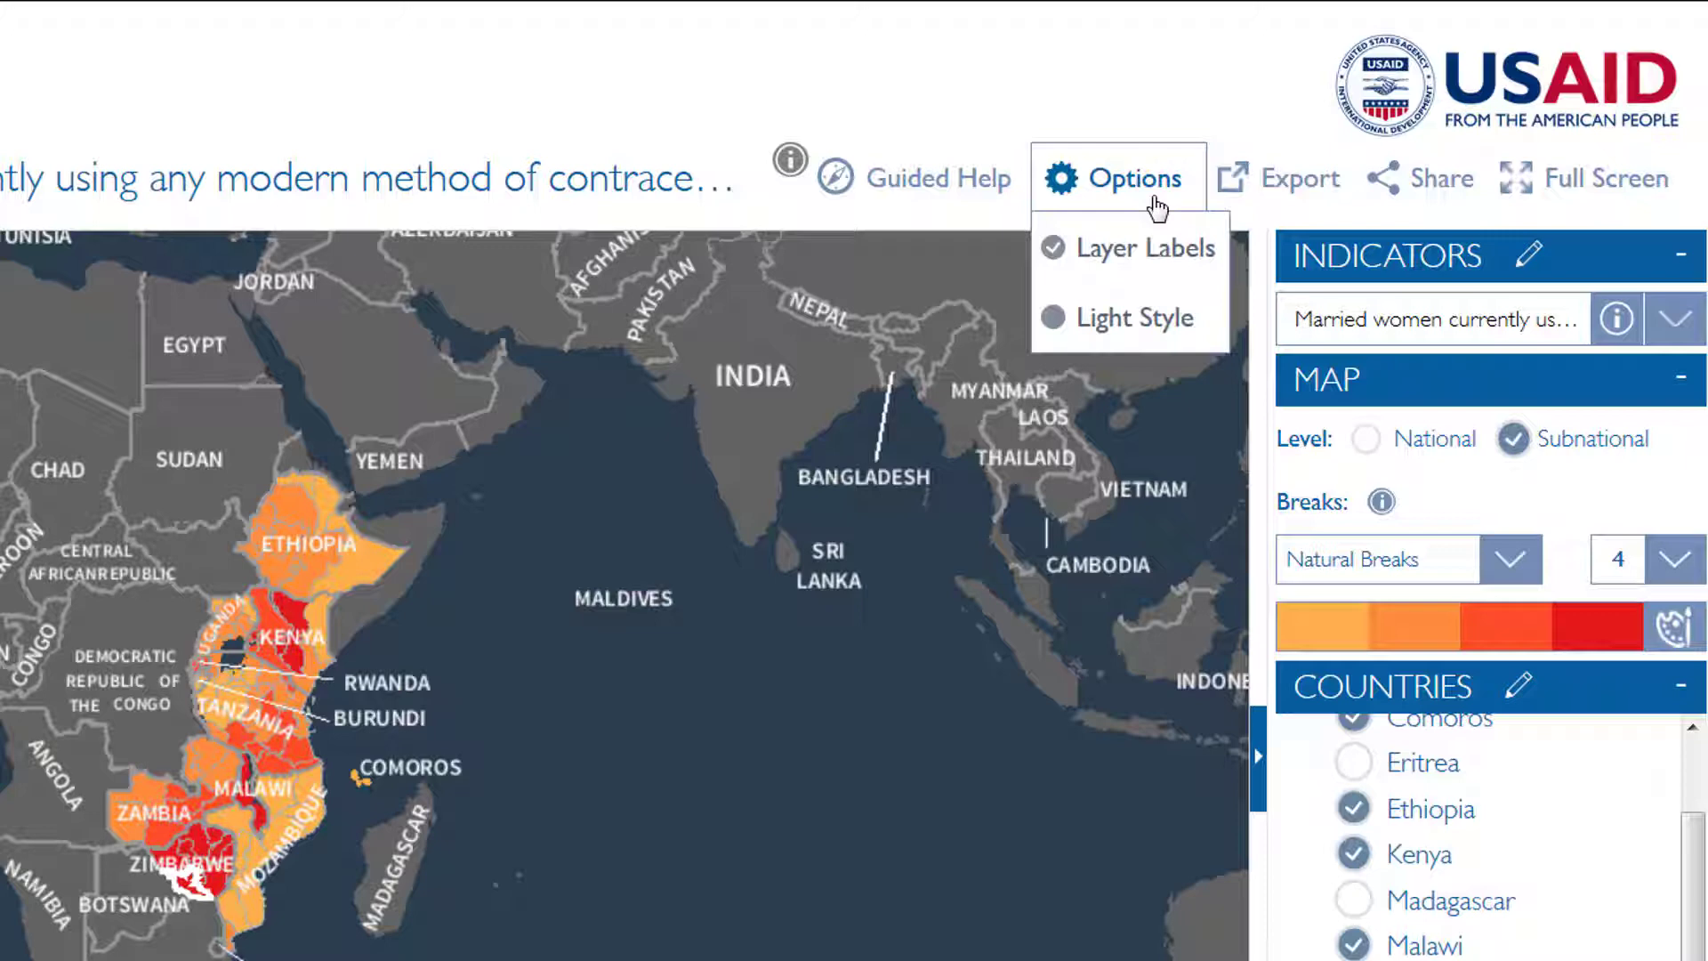
pyautogui.click(1330, 203)
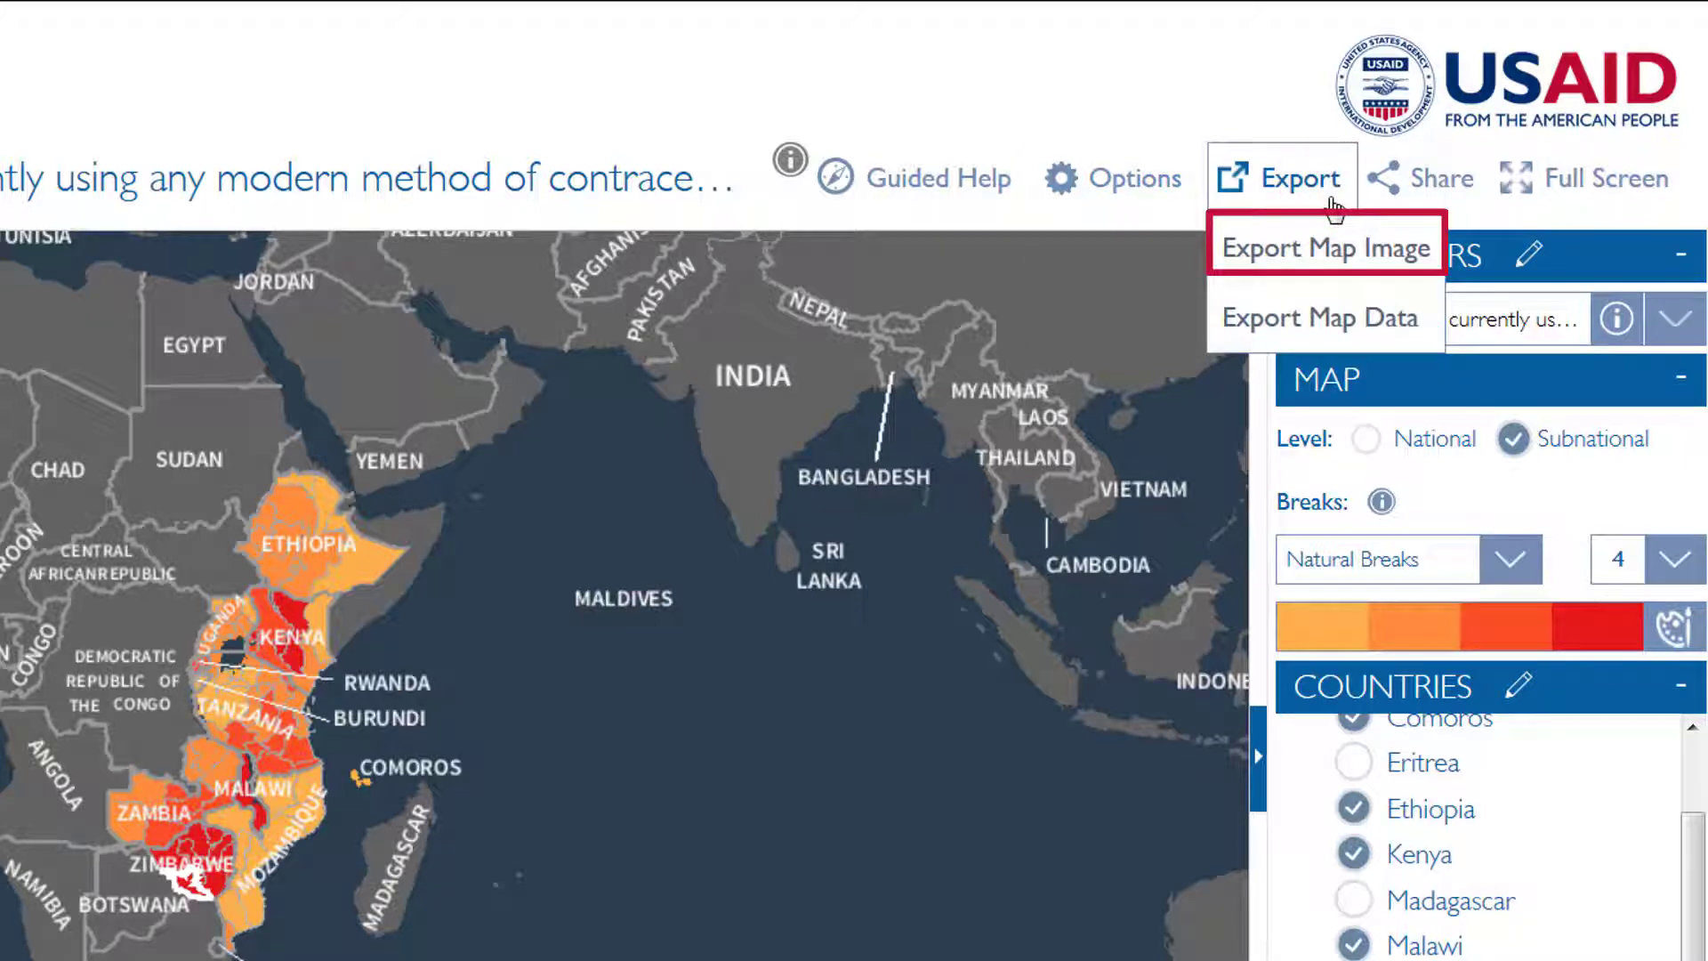